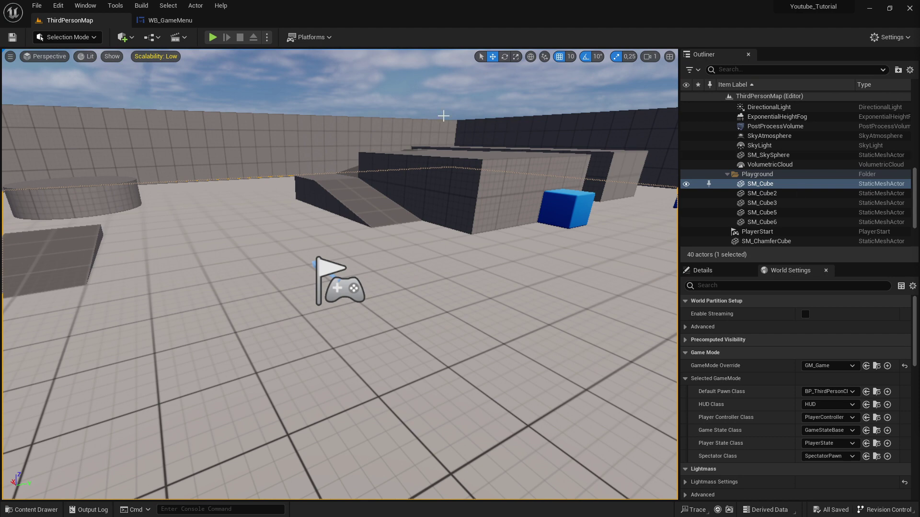
# Open WB_GameMenu in its Designer layout showing the Play and Exit buttons
pyautogui.click(159, 29)
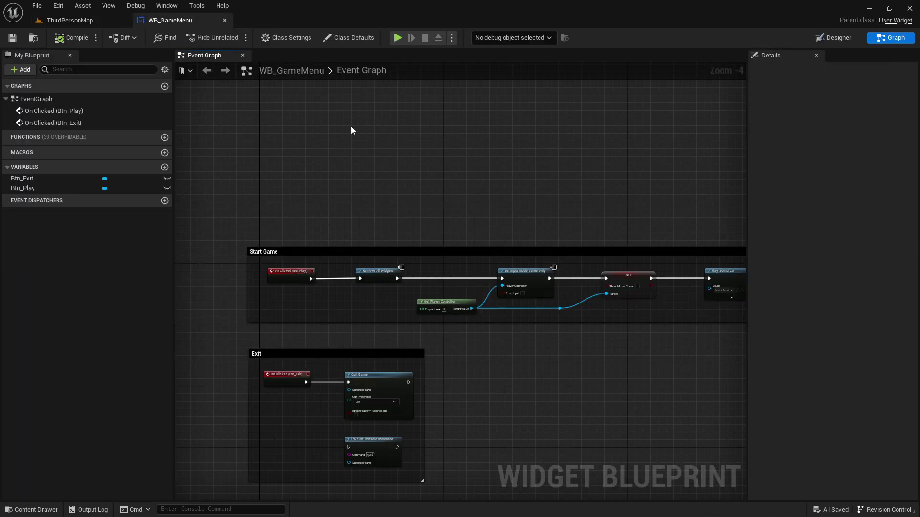
pyautogui.click(832, 37)
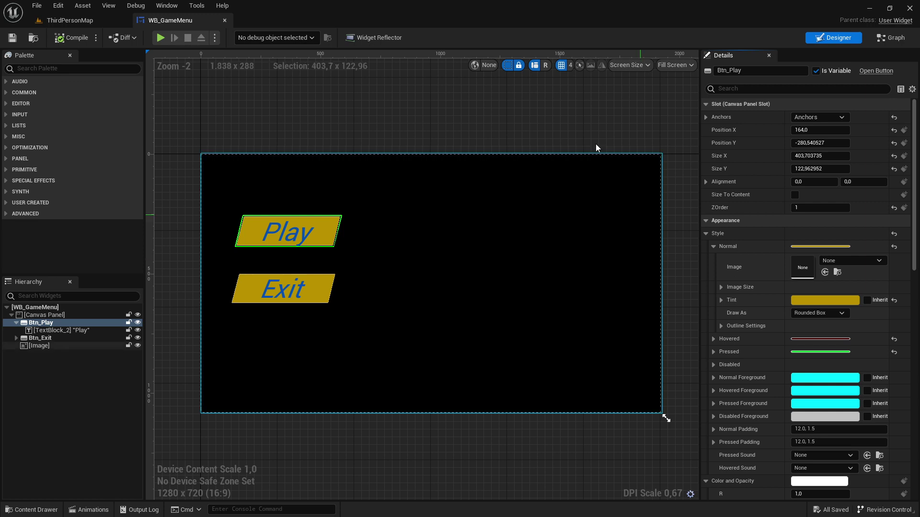
# Place an Event Construct node in empty space of the WB_GameMenu event graph
pyautogui.click(894, 40)
pyautogui.moveTo(297, 163); pyautogui.dragTo(299, 225, button='right')
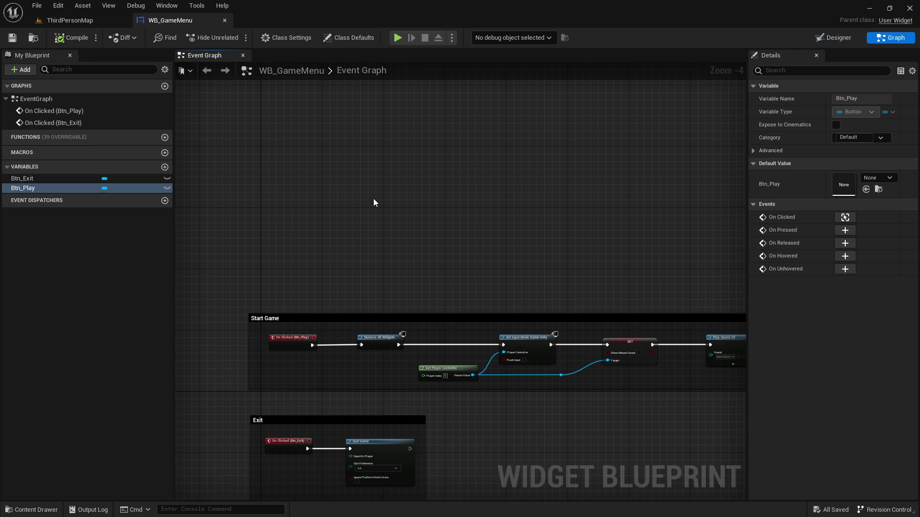
pyautogui.rightClick(312, 229)
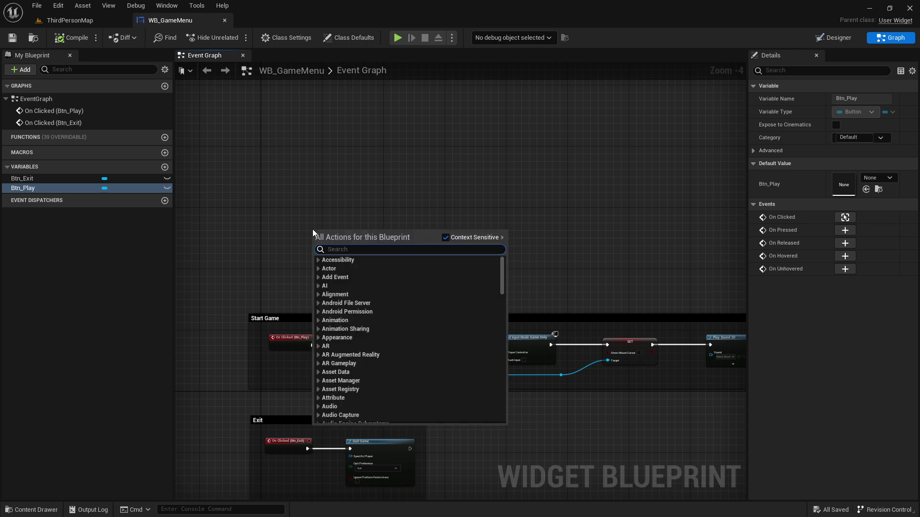
pyautogui.write('event const')
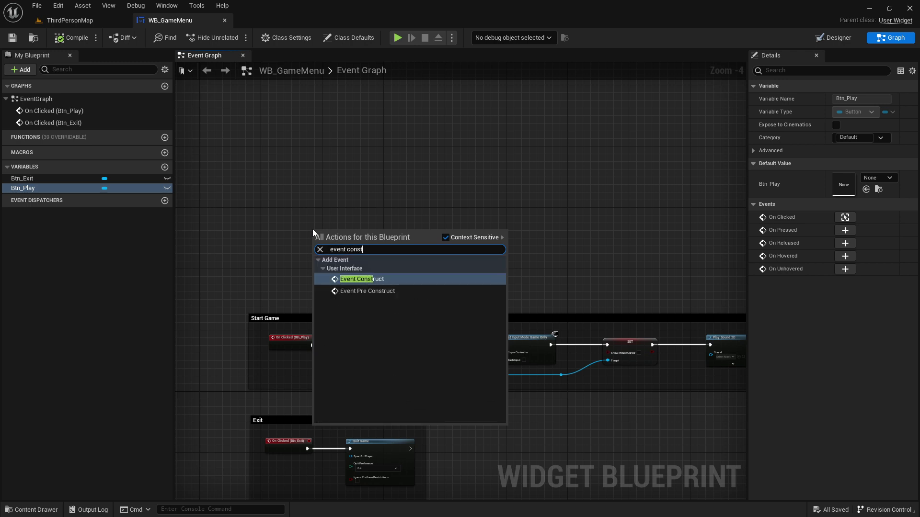
pyautogui.write('ruct')
pyautogui.click(370, 279)
pyautogui.scroll(4, 445, 265)
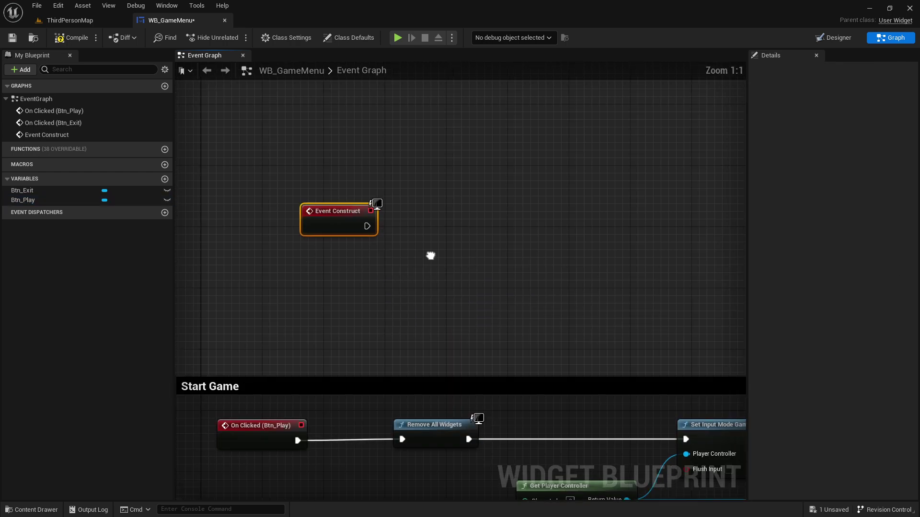
# Position Event Construct in open space and pull a wire from its exec pin
pyautogui.moveTo(314, 250); pyautogui.dragTo(353, 220)
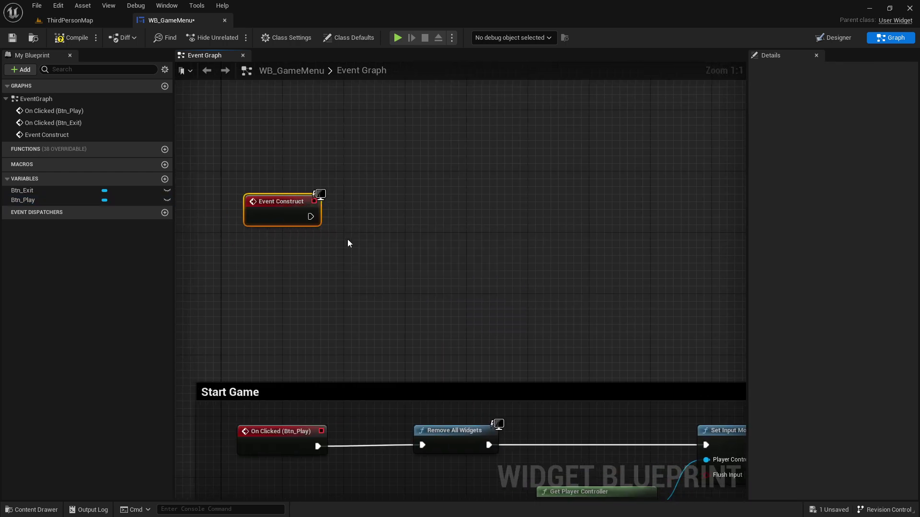
pyautogui.moveTo(266, 180); pyautogui.dragTo(377, 192, button='right')
pyautogui.moveTo(422, 230); pyautogui.dragTo(502, 215)
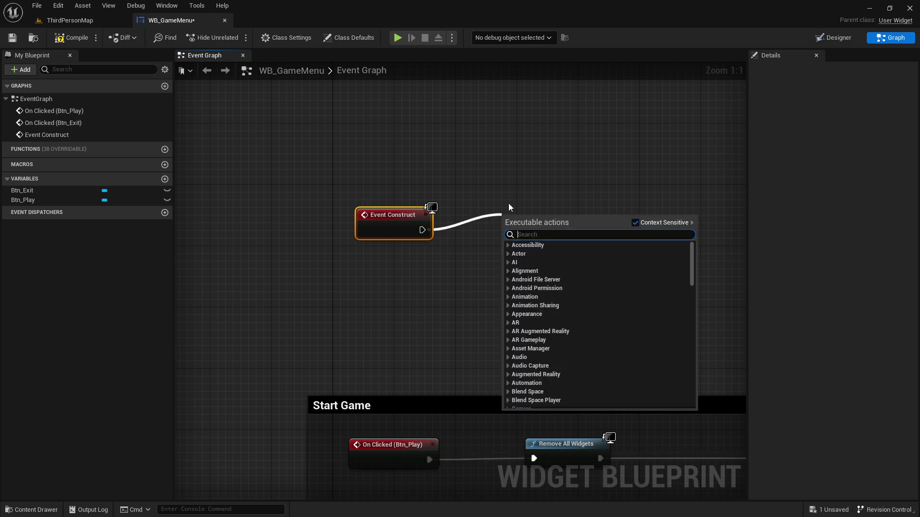
pyautogui.write('play sound ')
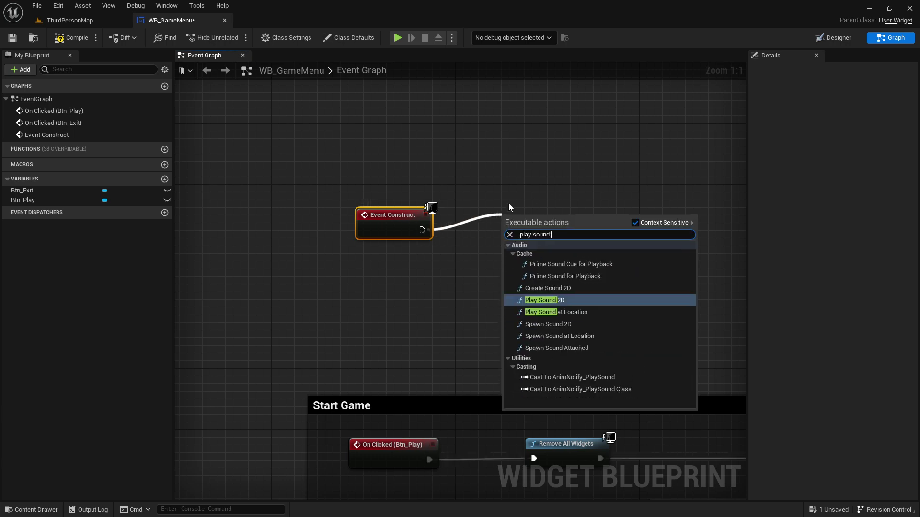
pyautogui.write('2d')
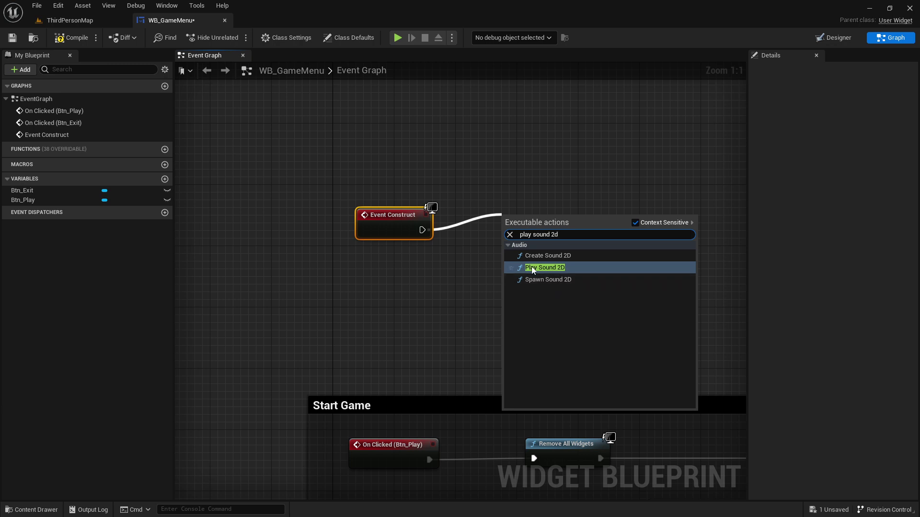
pyautogui.moveTo(545, 268)
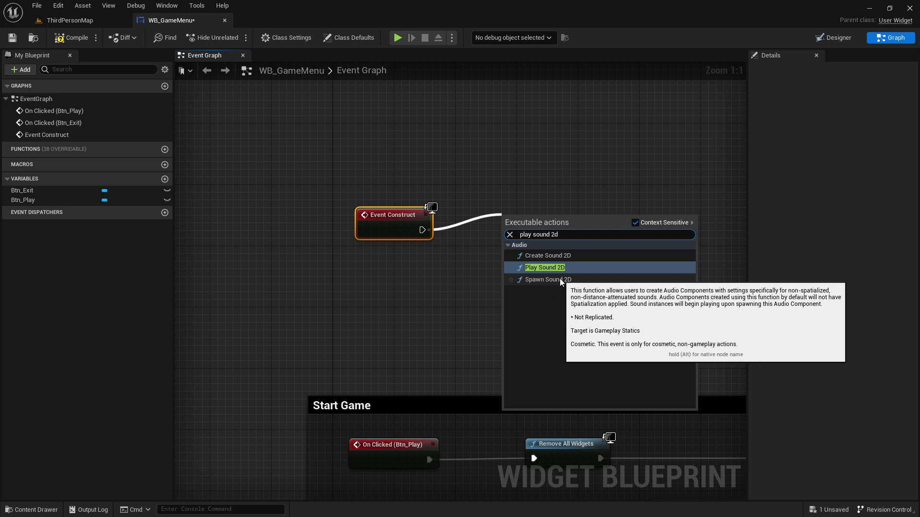
# Add a Spawn Sound 2D node after Event Construct with its Sound set to Beginning1
pyautogui.click(560, 279)
pyautogui.moveTo(555, 222); pyautogui.dragTo(570, 223)
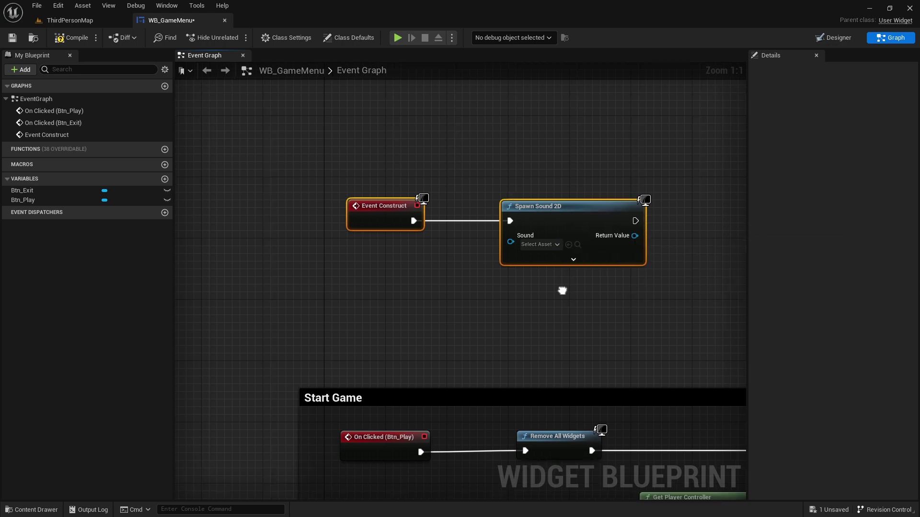
pyautogui.moveTo(532, 269); pyautogui.dragTo(464, 247, button='right')
pyautogui.click(484, 229)
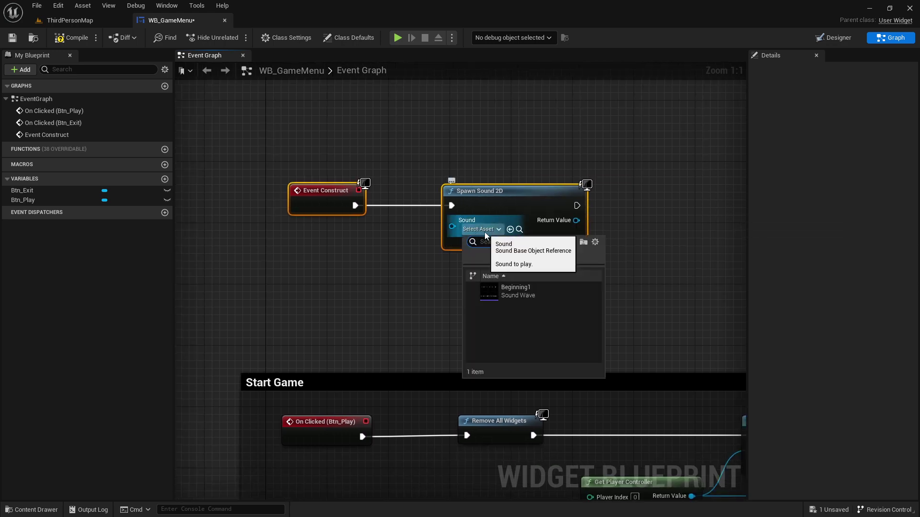
pyautogui.moveTo(515, 290)
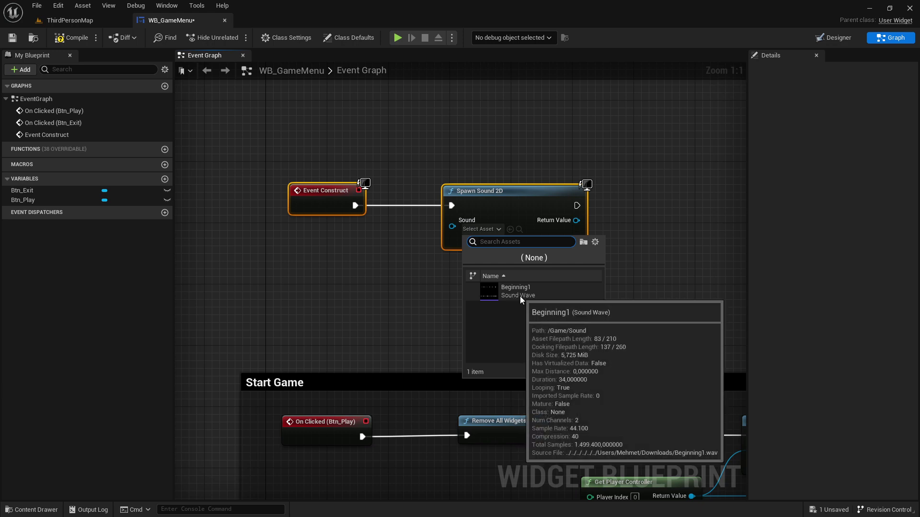
pyautogui.click(515, 290)
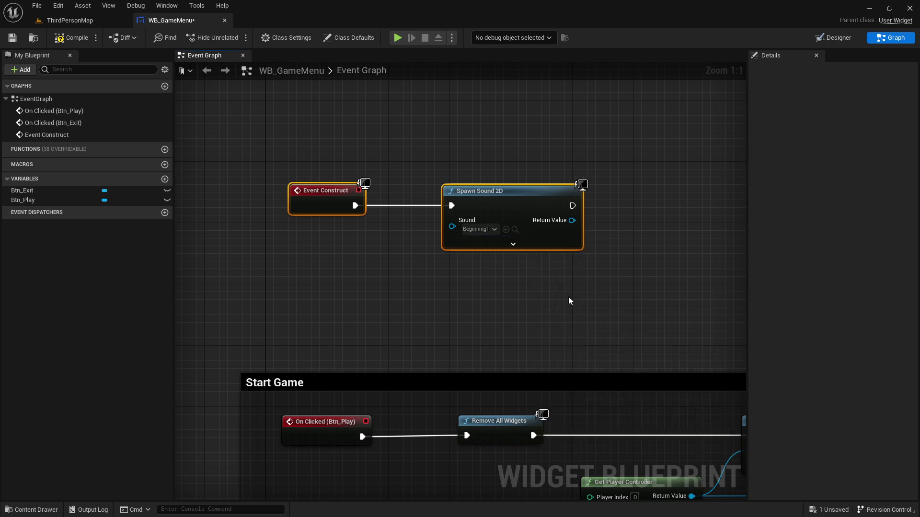
pyautogui.click(516, 246)
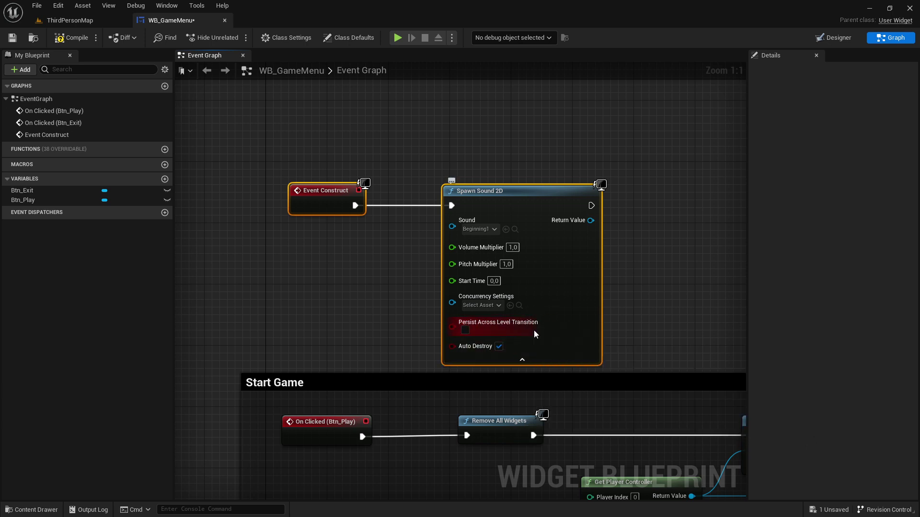
# Collapse the sound node's settings, compile, and bring its Return Value into view
pyautogui.click(521, 359)
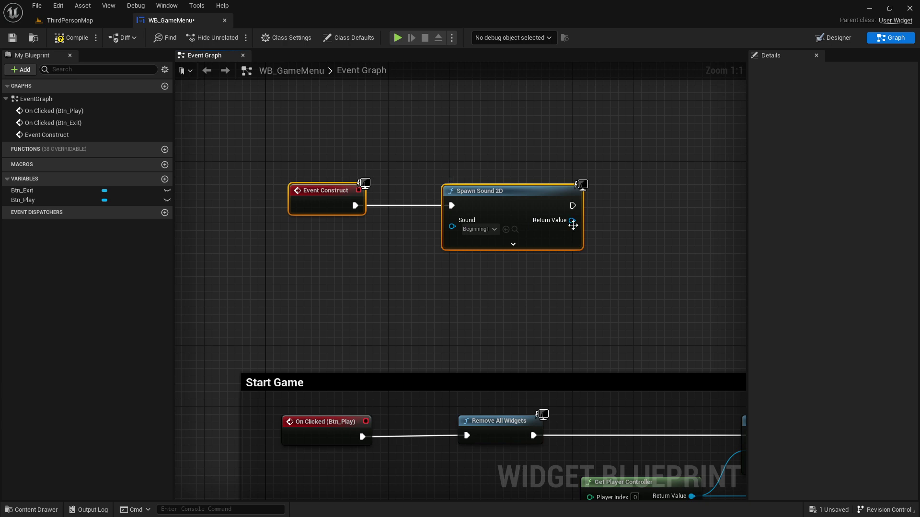
pyautogui.moveTo(638, 283); pyautogui.dragTo(543, 226, button='right')
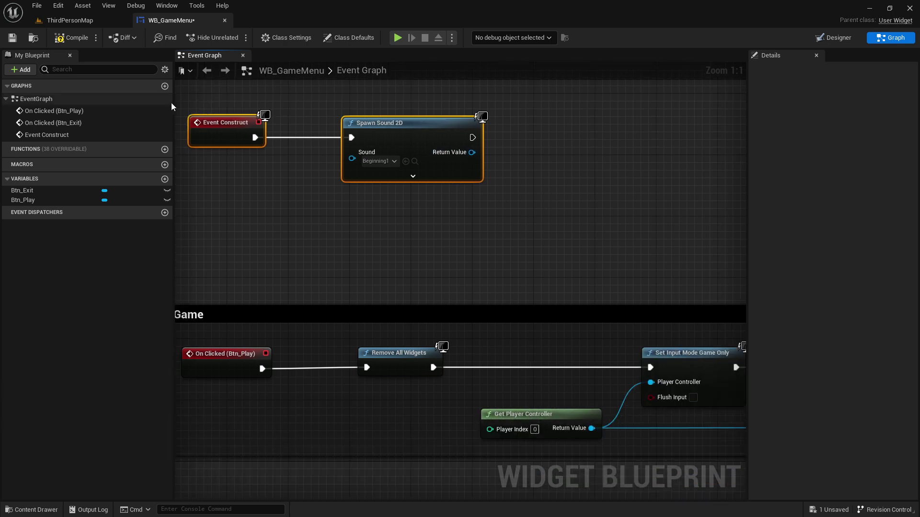
pyautogui.click(77, 38)
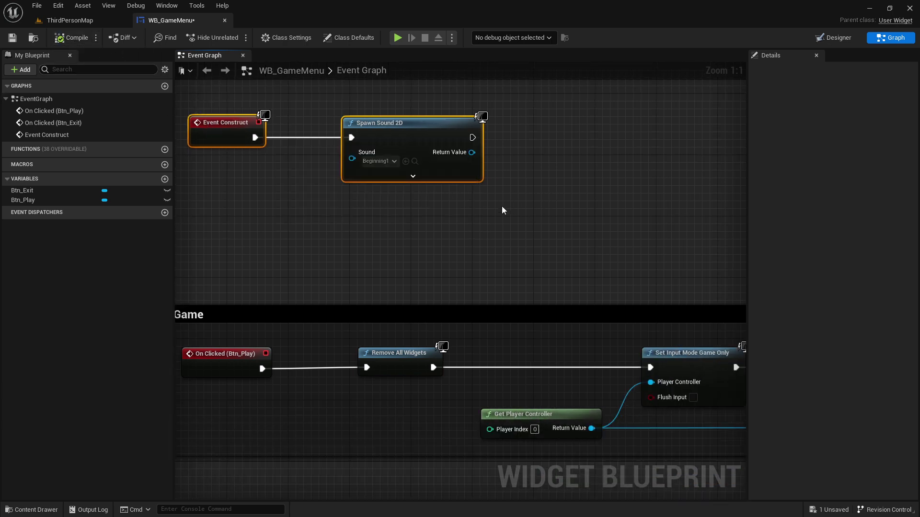
pyautogui.moveTo(495, 205); pyautogui.dragTo(563, 237, button='right')
pyautogui.click(432, 188)
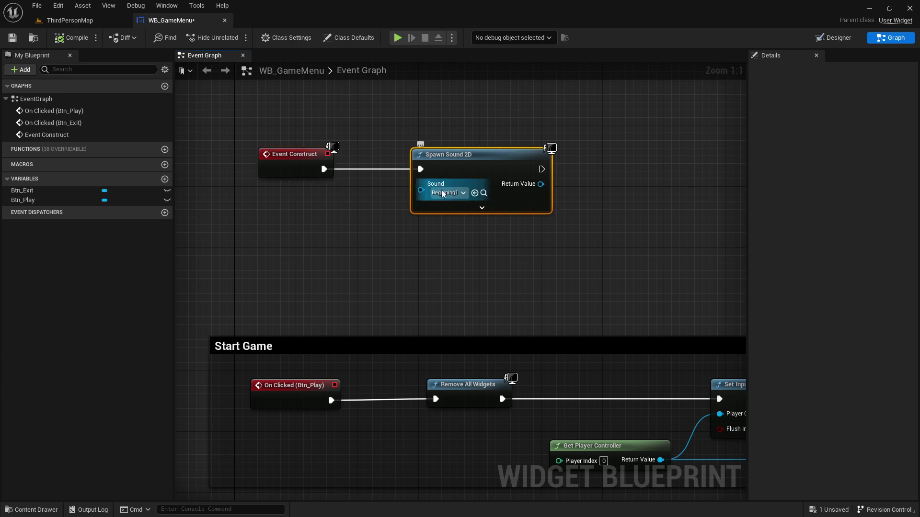
pyautogui.moveTo(560, 245); pyautogui.dragTo(480, 268, button='right')
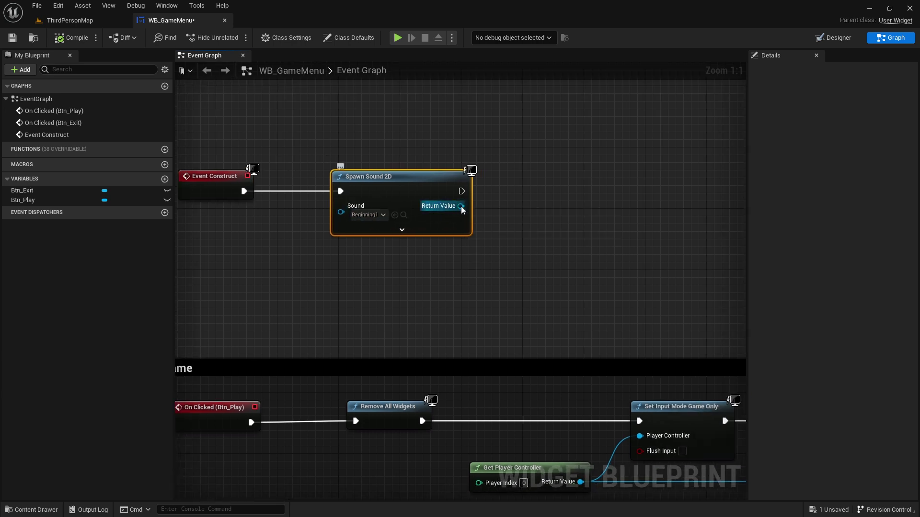
# Promote Spawn Sound 2D's Return Value to a new variable named SpawnSound2d
pyautogui.moveTo(461, 206); pyautogui.dragTo(517, 195)
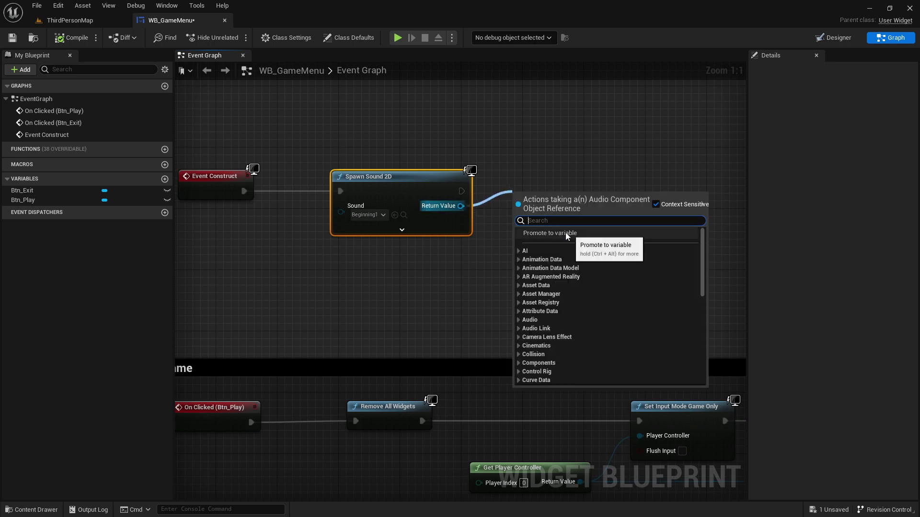
pyautogui.click(552, 236)
pyautogui.click(545, 189)
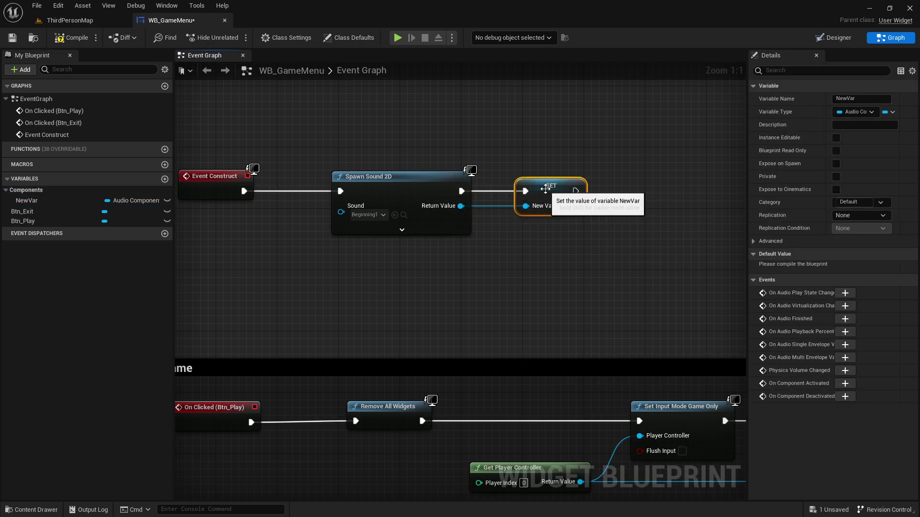
pyautogui.moveTo(545, 189); pyautogui.dragTo(561, 189)
pyautogui.click(29, 201)
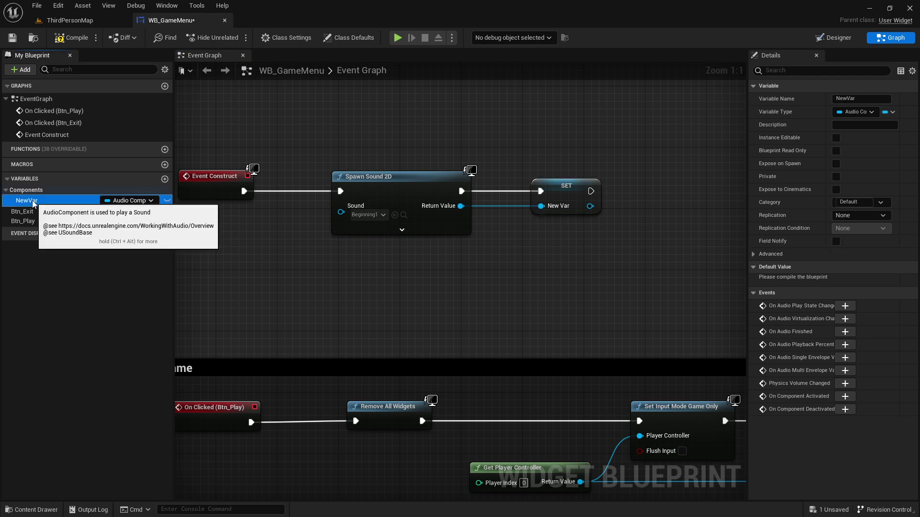
pyautogui.press('F2')
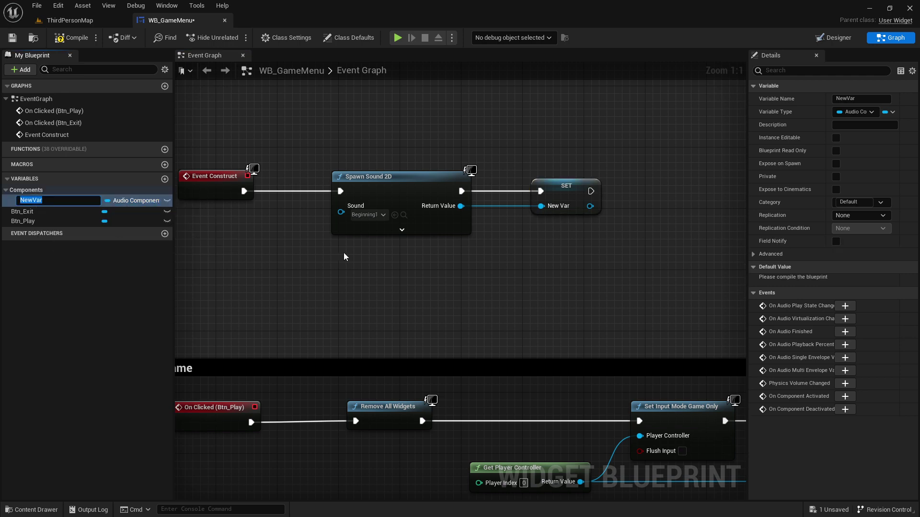
pyautogui.write('S')
pyautogui.press('BackSpace')
pyautogui.press('BackSpace')
pyautogui.press('BackSpace')
pyautogui.write('Sp')
pyautogui.press('Return')
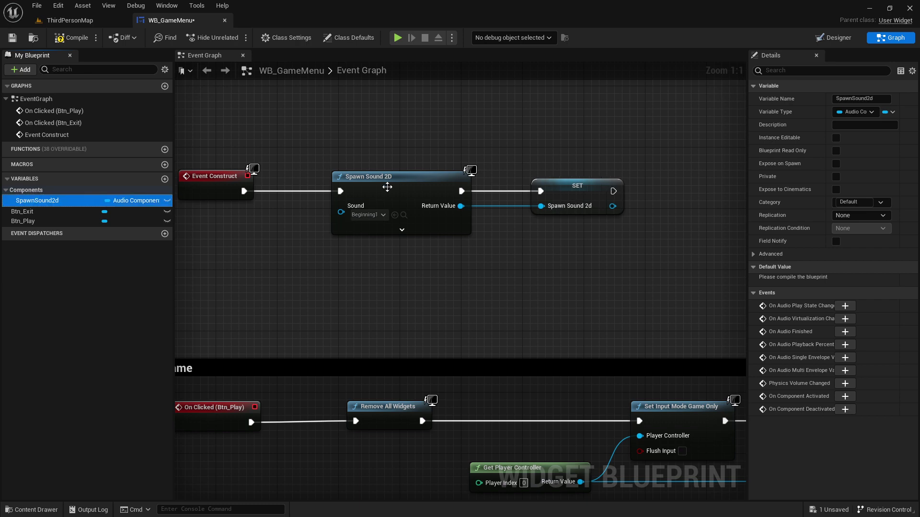
# Rename the variable to REF_SpawnSound2d
pyautogui.moveTo(43, 200); pyautogui.dragTo(192, 196)
pyautogui.press('End')
pyautogui.write('REF_')
pyautogui.press('Return')
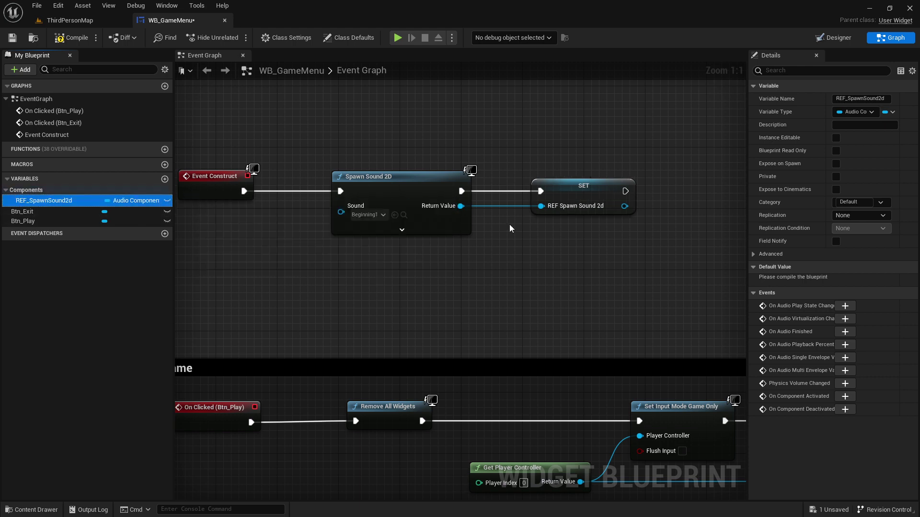
pyautogui.scroll(-2, 492, 201)
# Wrap the three sound nodes in a comment titled Adding Sound
pyautogui.click(600, 264)
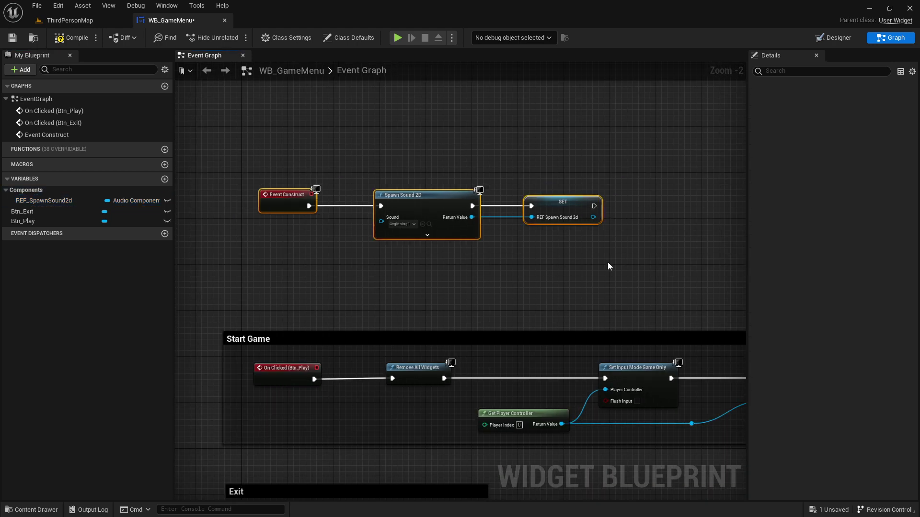
pyautogui.press('c')
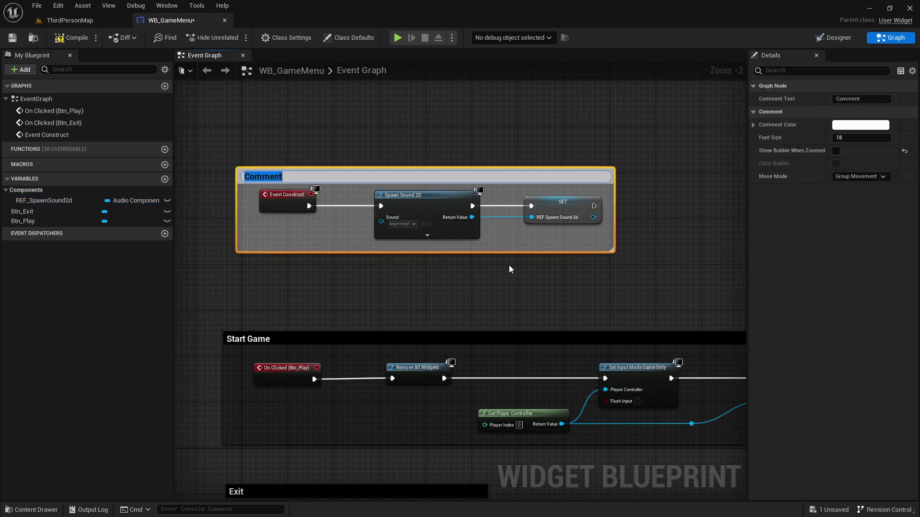
pyautogui.write('Adding Soun')
pyautogui.write('d')
pyautogui.press('Return')
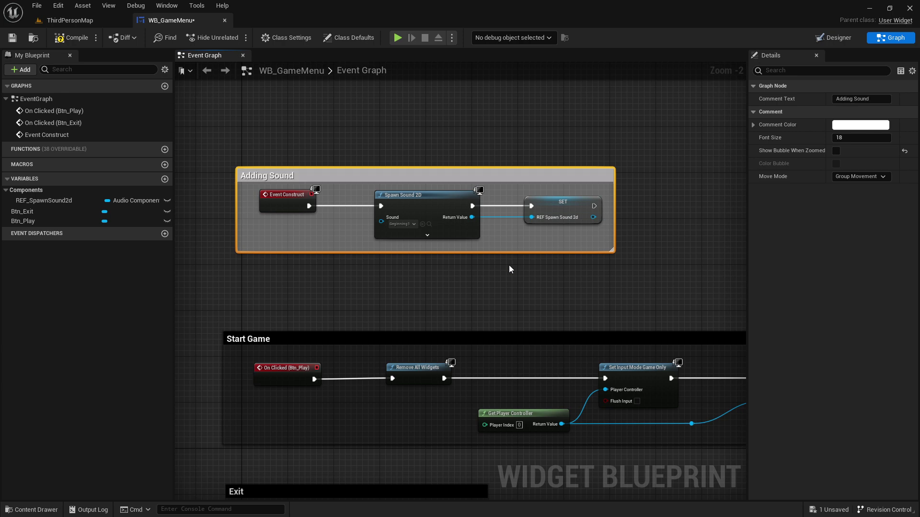
# Set the Adding Sound comment colour to black and nudge it slightly left
pyautogui.click(860, 124)
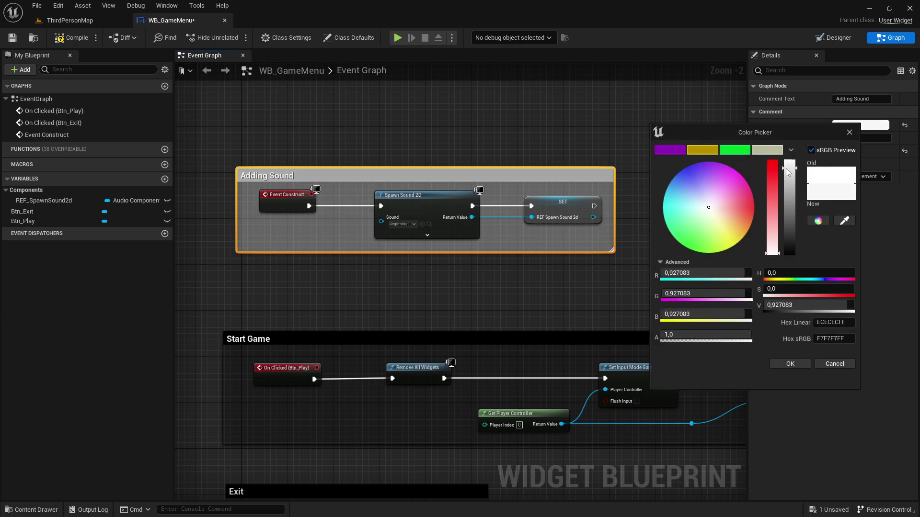
pyautogui.moveTo(787, 176); pyautogui.dragTo(789, 253)
pyautogui.click(789, 364)
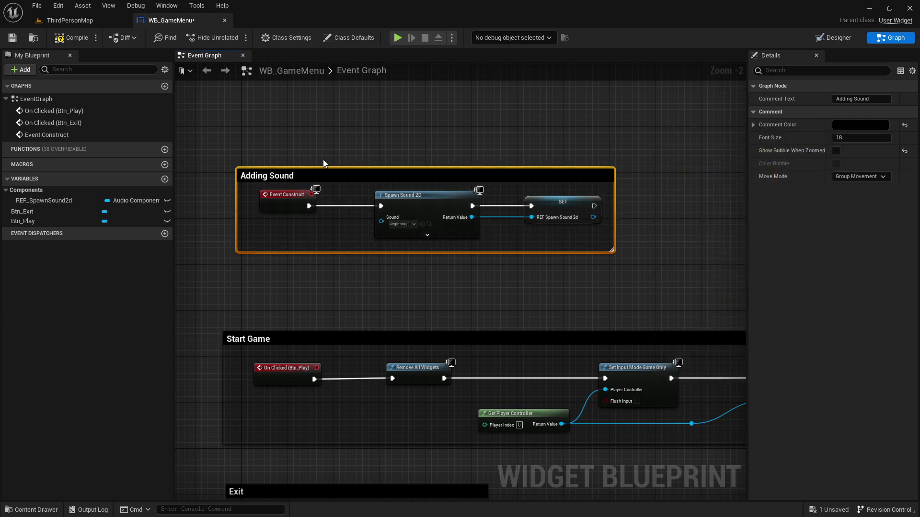
pyautogui.moveTo(363, 176); pyautogui.dragTo(351, 176)
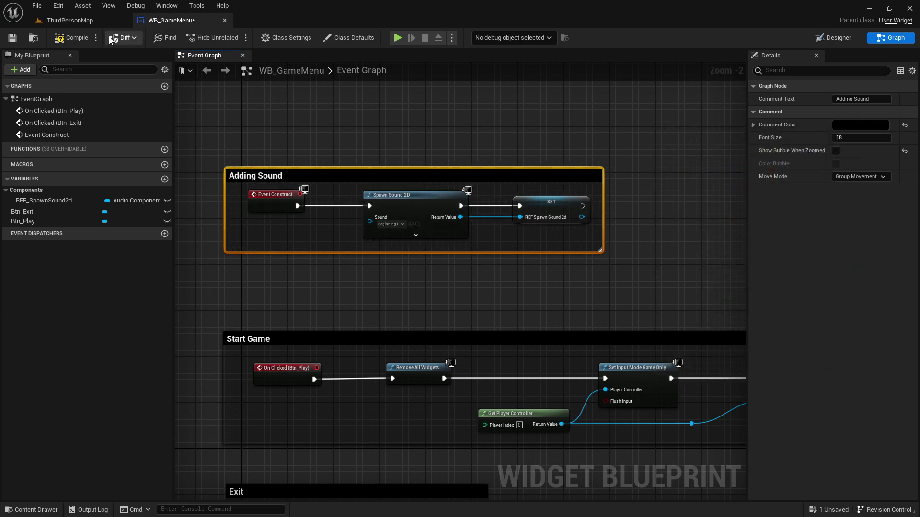
# Compile and save, then test-play ThirdPersonMap confirming the menu's Play button starts the game
pyautogui.click(76, 38)
pyautogui.click(12, 38)
pyautogui.click(70, 21)
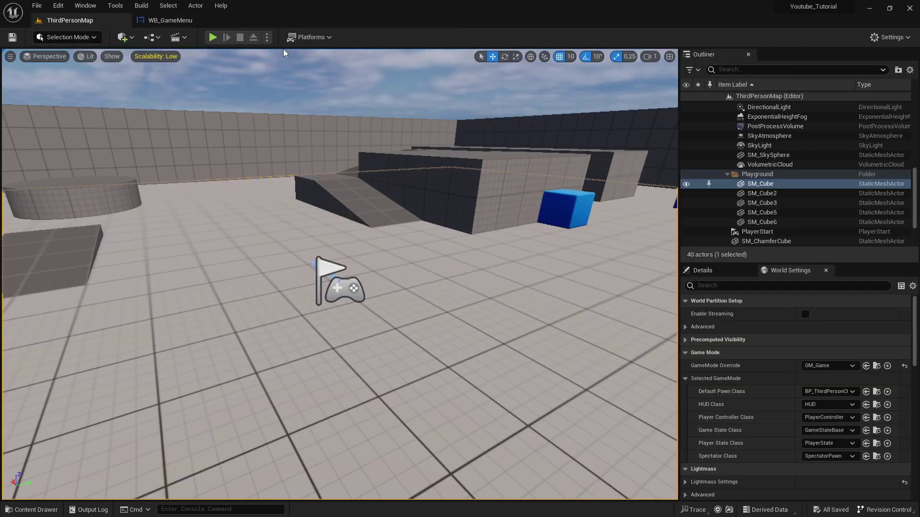
pyautogui.click(212, 38)
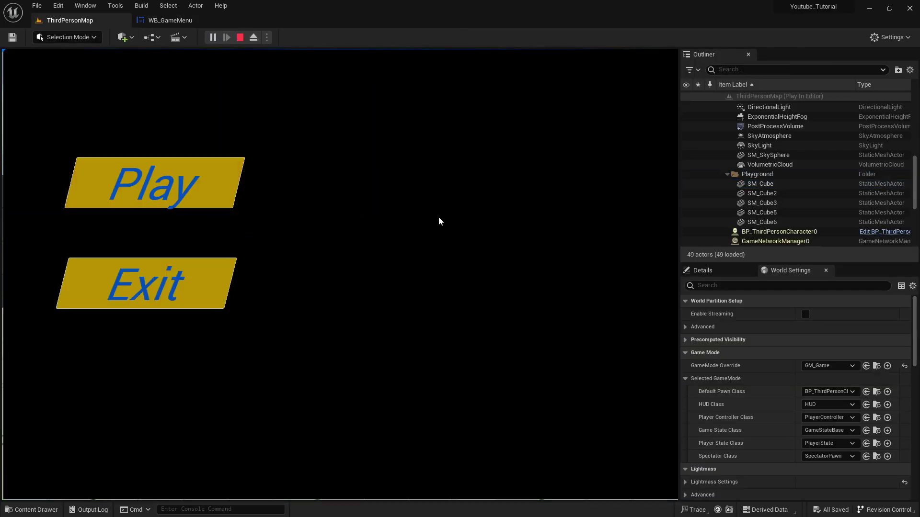
pyautogui.click(219, 176)
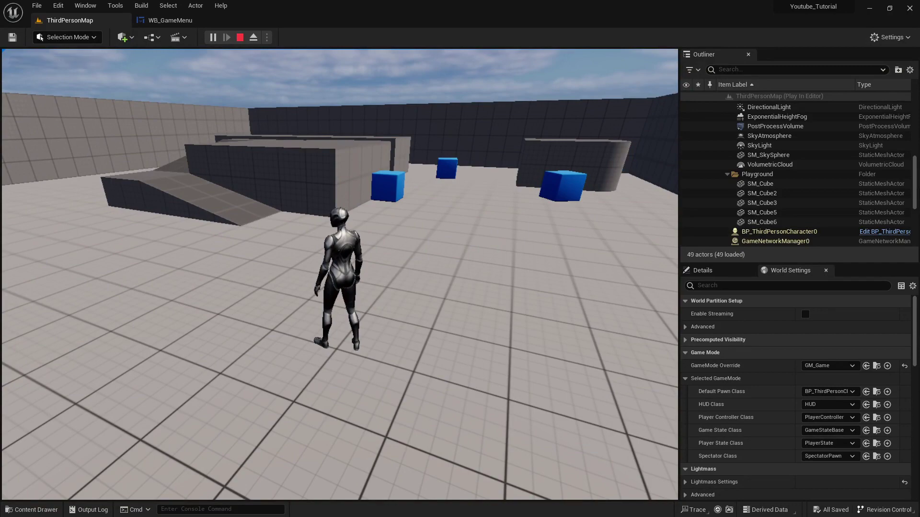
pyautogui.hotkey('shift', 'F1')
pyautogui.click(239, 38)
# Return to WB_GameMenu, review the sound nodes and bring up the Designer layout
pyautogui.click(170, 20)
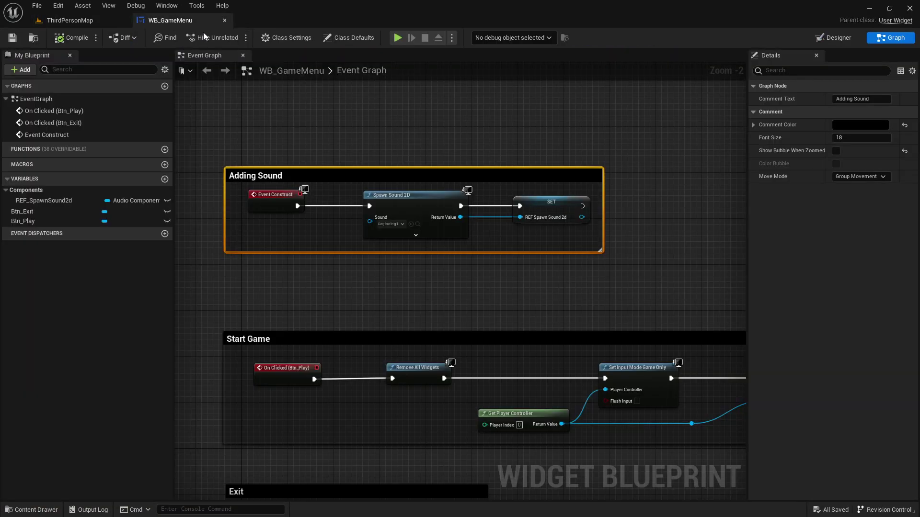
pyautogui.scroll(-4, 475, 224)
pyautogui.scroll(-2, 472, 179)
pyautogui.scroll(3, 472, 178)
pyautogui.scroll(2, 461, 272)
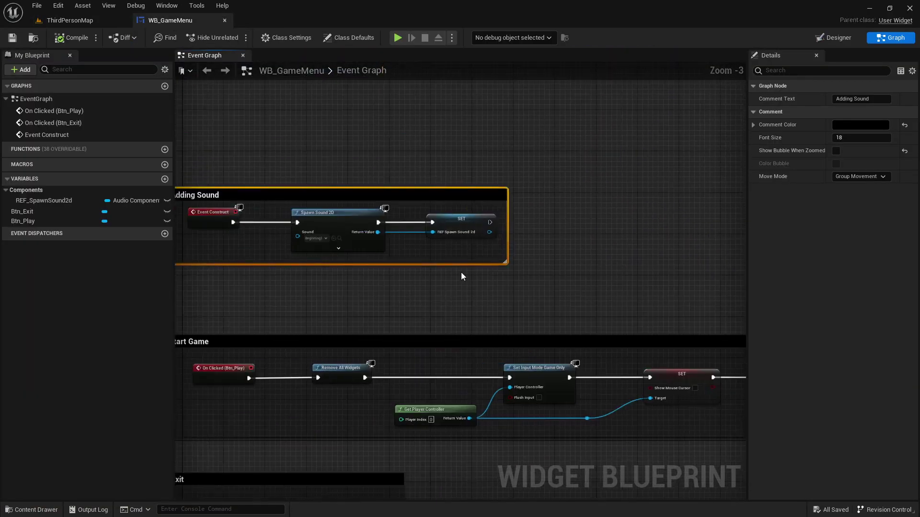
pyautogui.moveTo(460, 272); pyautogui.dragTo(446, 216, button='right')
pyautogui.click(473, 221)
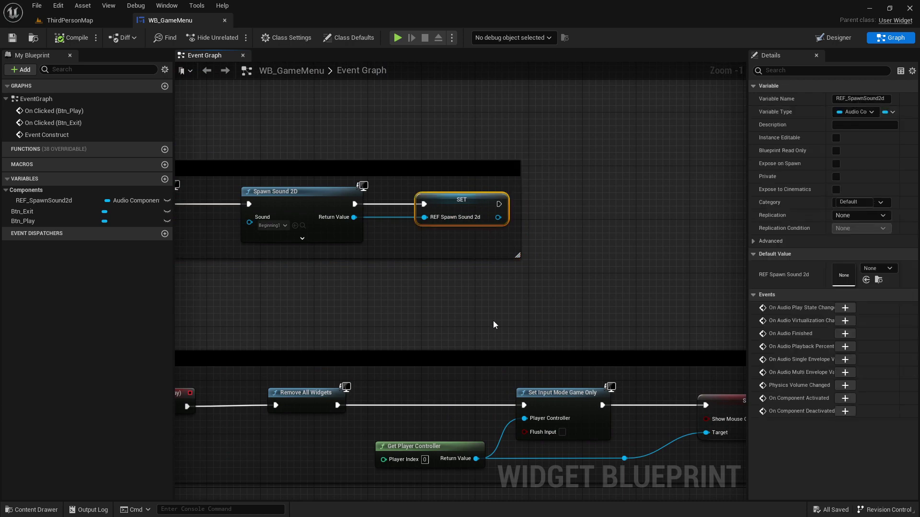
pyautogui.moveTo(493, 324)
pyautogui.mouseDown(button='right')
pyautogui.moveTo(374, 191)
pyautogui.moveTo(514, 255)
pyautogui.moveTo(459, 174)
pyautogui.mouseUp(button='right')
pyautogui.moveTo(402, 244); pyautogui.dragTo(480, 260, button='right')
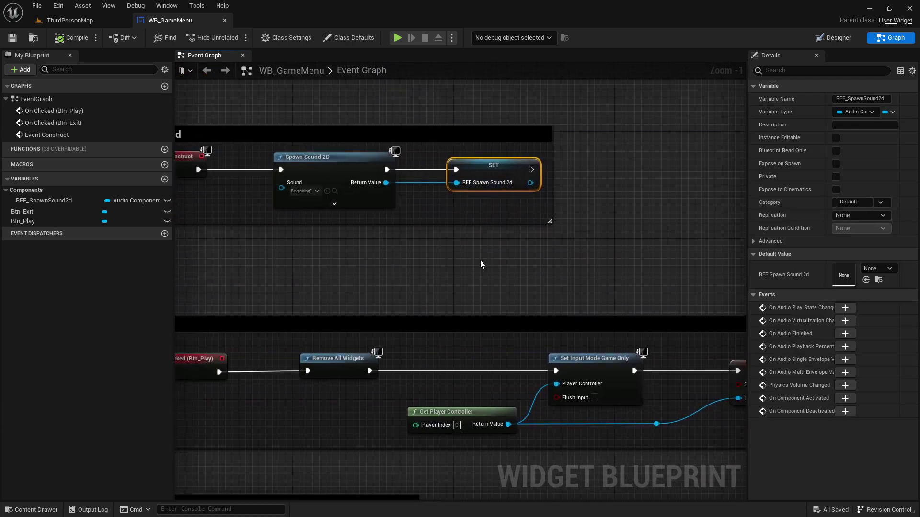
pyautogui.click(833, 37)
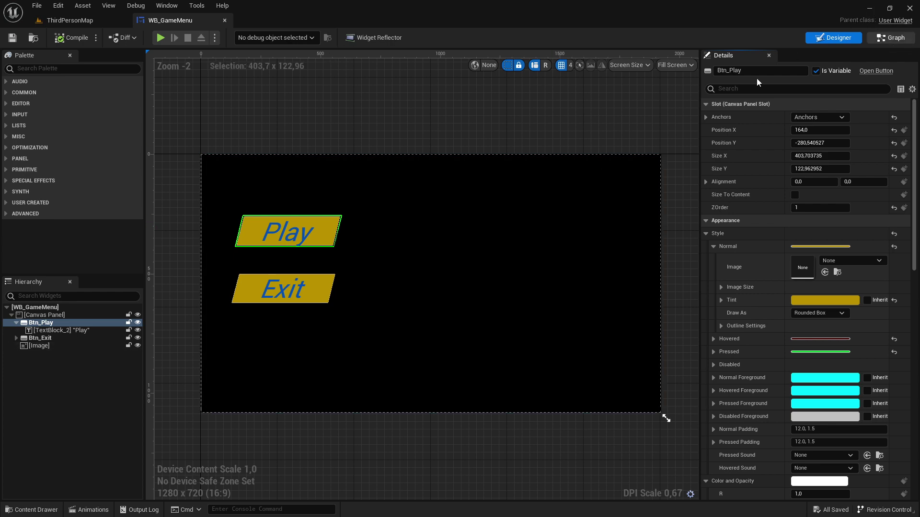
# Delete the Play Sound 2D node following SET Show Mouse Cursor in the Start Game chain
pyautogui.click(895, 38)
pyautogui.scroll(2, 472, 171)
pyautogui.scroll(2, 408, 203)
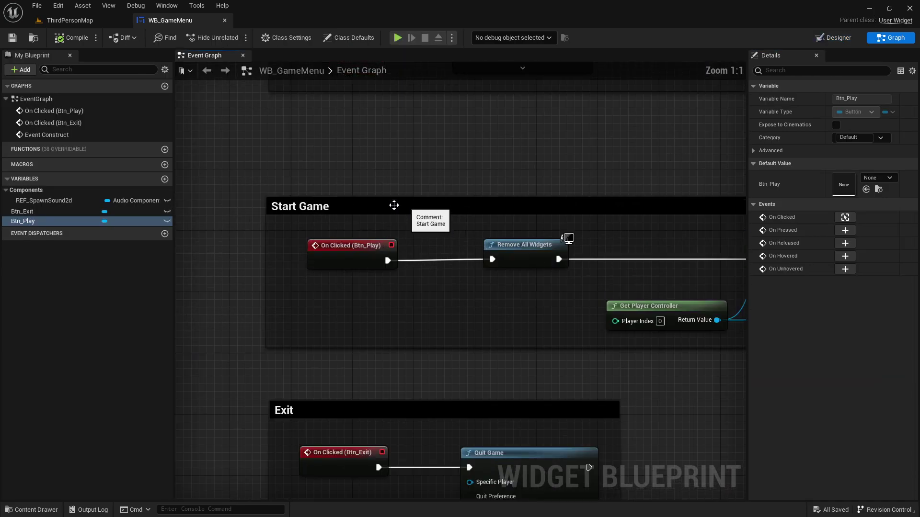
pyautogui.click(515, 293)
pyautogui.scroll(2, 514, 293)
pyautogui.moveTo(592, 271); pyautogui.dragTo(439, 174, button='right')
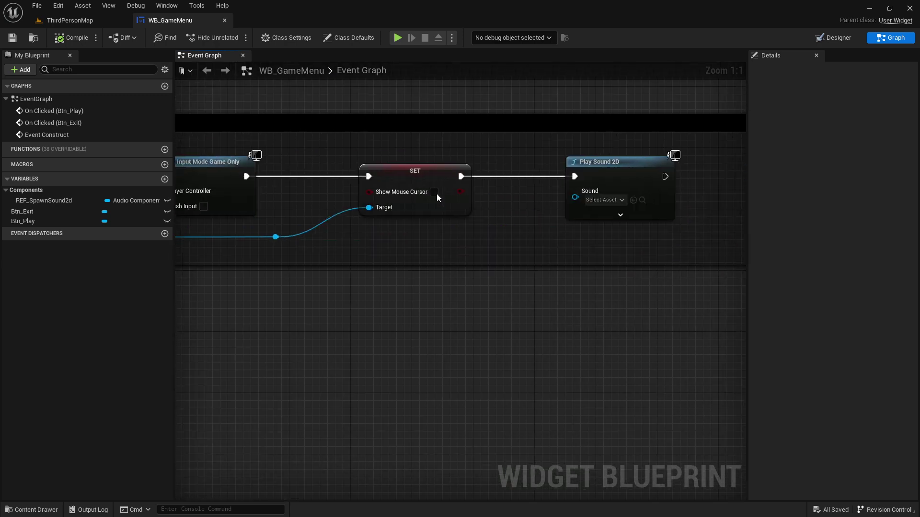
pyautogui.moveTo(671, 226)
pyautogui.mouseDown(button='right')
pyautogui.moveTo(467, 246)
pyautogui.moveTo(546, 273)
pyautogui.mouseUp(button='right')
pyautogui.click(407, 210)
pyautogui.press('Delete')
pyautogui.scroll(-4, 399, 206)
pyautogui.scroll(2, 472, 255)
pyautogui.scroll(1, 575, 244)
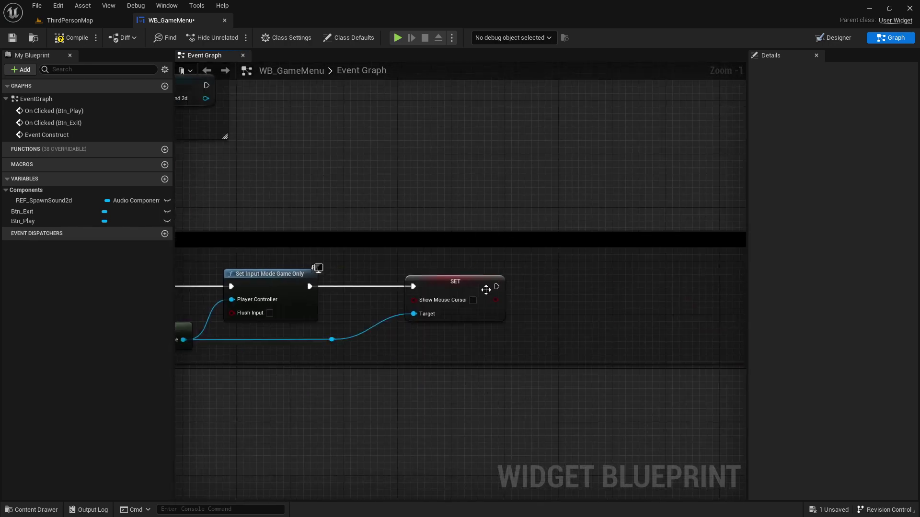
pyautogui.moveTo(433, 202); pyautogui.dragTo(471, 280, button='right')
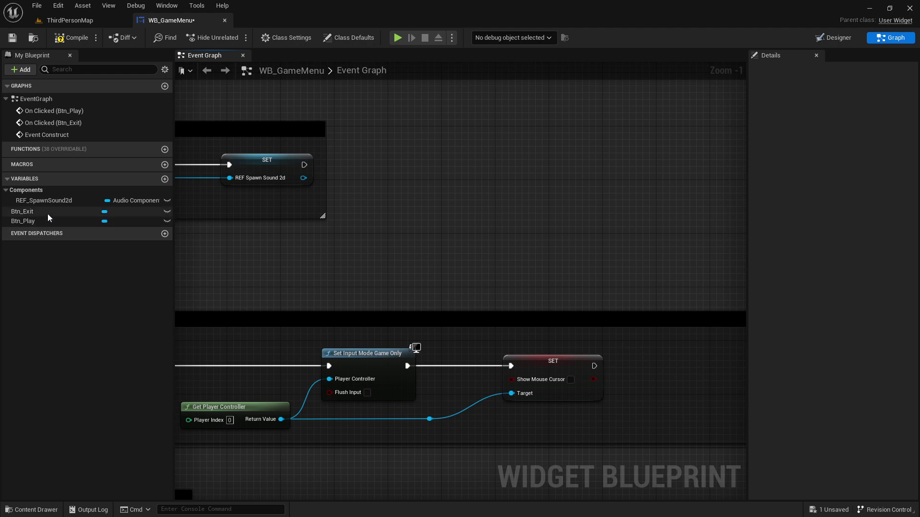
# Place a Get REF_SpawnSound2d node after the mouse cursor step of Start Game
pyautogui.moveTo(43, 200)
pyautogui.keyDown('ctrl'); pyautogui.mouseDown()
pyautogui.moveTo(442, 371)
pyautogui.moveTo(643, 415)
pyautogui.mouseUp(); pyautogui.keyUp('ctrl')
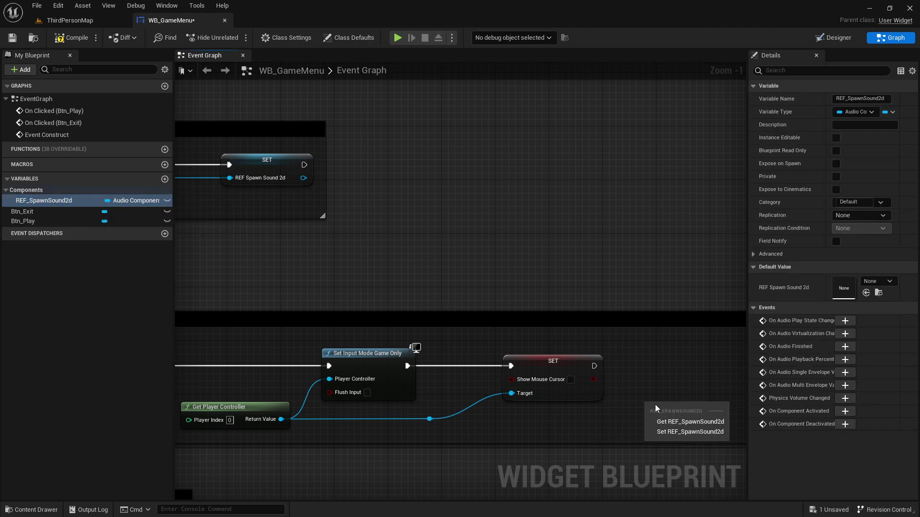
pyautogui.click(611, 288)
pyautogui.moveTo(611, 396); pyautogui.dragTo(399, 149, button='right')
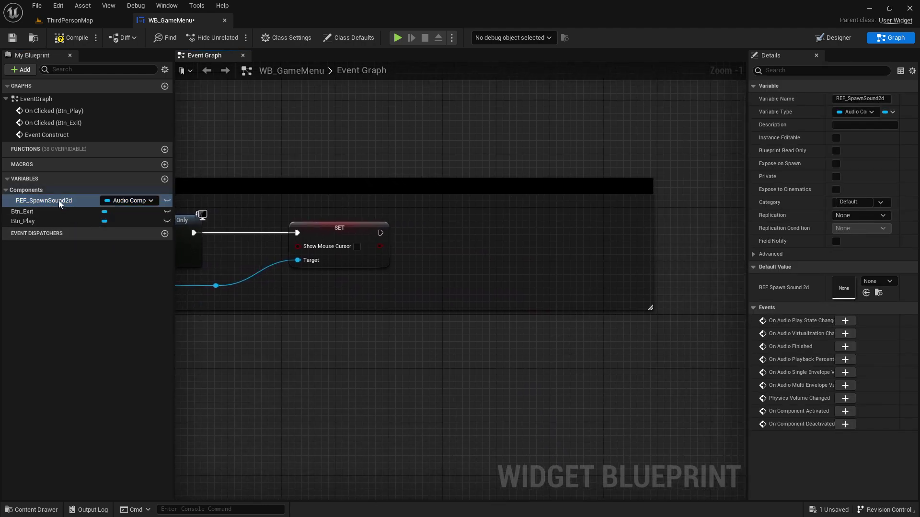
pyautogui.moveTo(55, 202); pyautogui.dragTo(438, 257)
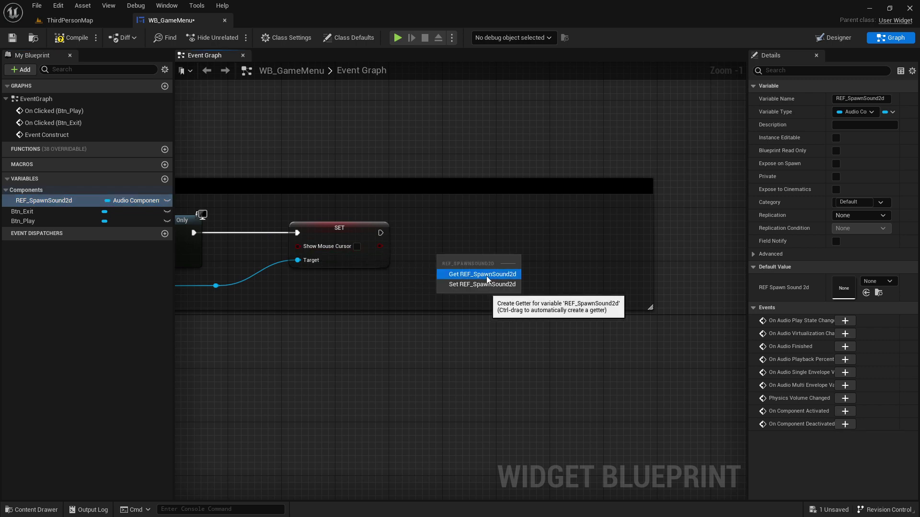
pyautogui.click(482, 274)
# Add a Stop node on REF_SpawnSound2d and wire it after SET Show Mouse Cursor
pyautogui.moveTo(471, 257)
pyautogui.mouseDown()
pyautogui.moveTo(447, 277)
pyautogui.moveTo(520, 254)
pyautogui.mouseUp()
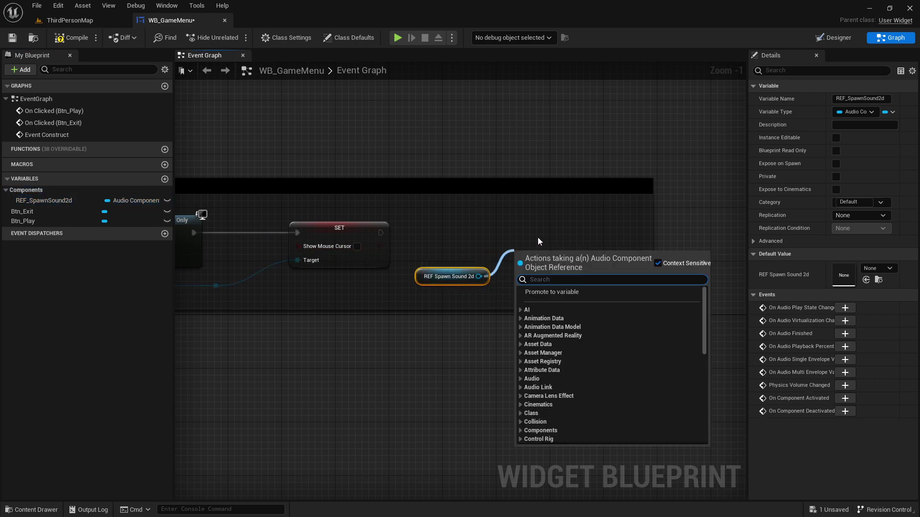
pyautogui.write('stop')
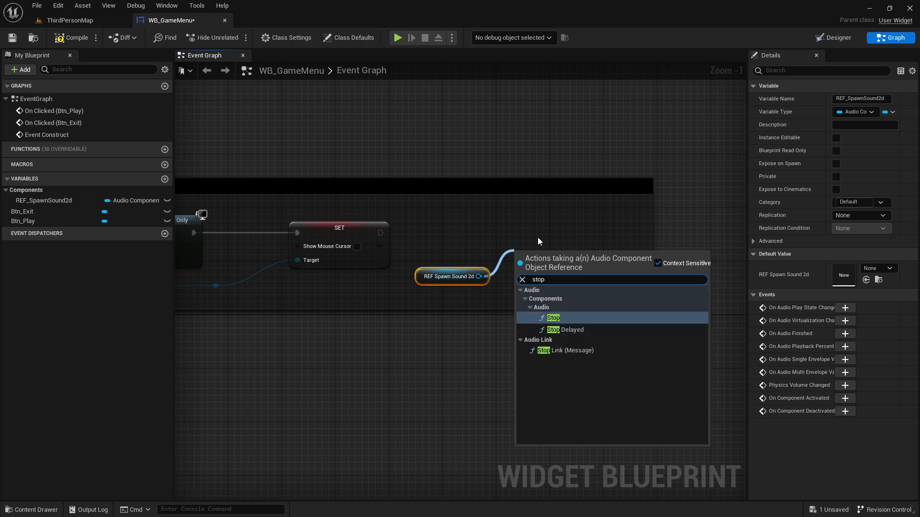
pyautogui.click(554, 318)
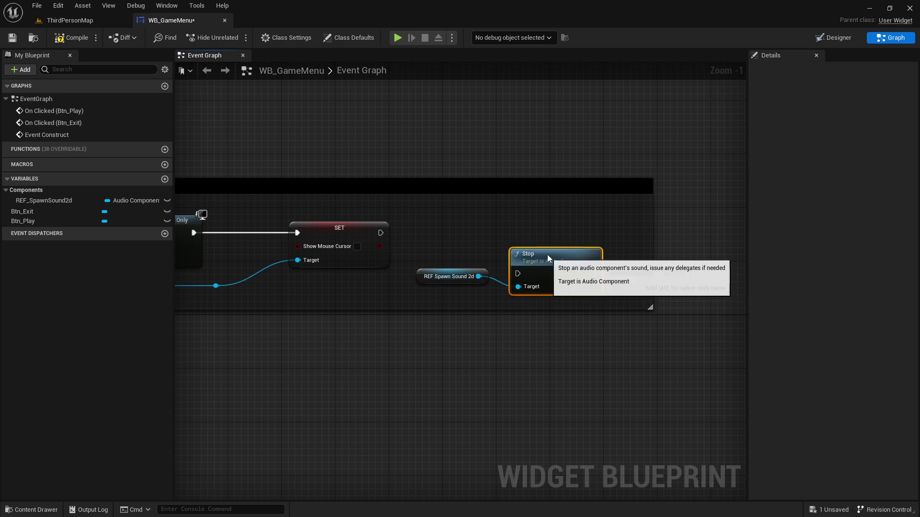
pyautogui.moveTo(549, 250); pyautogui.dragTo(557, 231)
pyautogui.moveTo(381, 232)
pyautogui.mouseDown()
pyautogui.moveTo(524, 246)
pyautogui.moveTo(563, 215)
pyautogui.mouseUp()
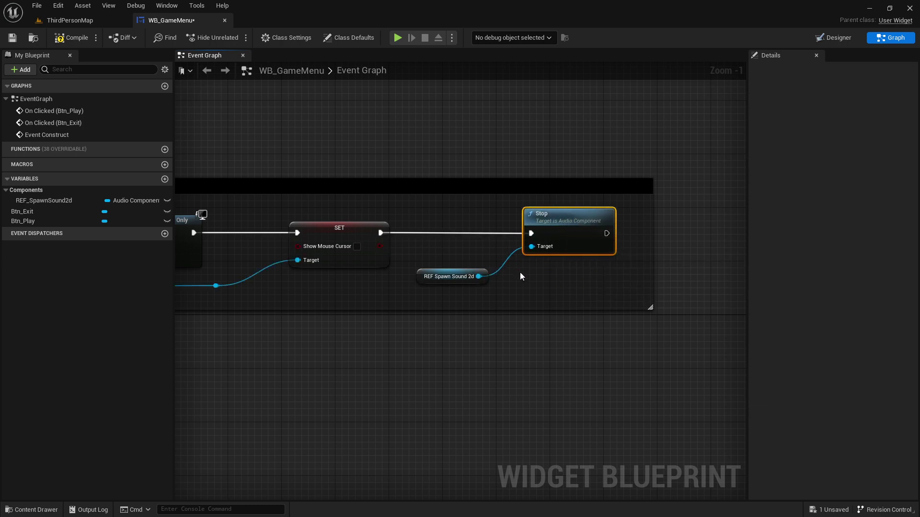
pyautogui.moveTo(524, 278); pyautogui.dragTo(633, 265, button='right')
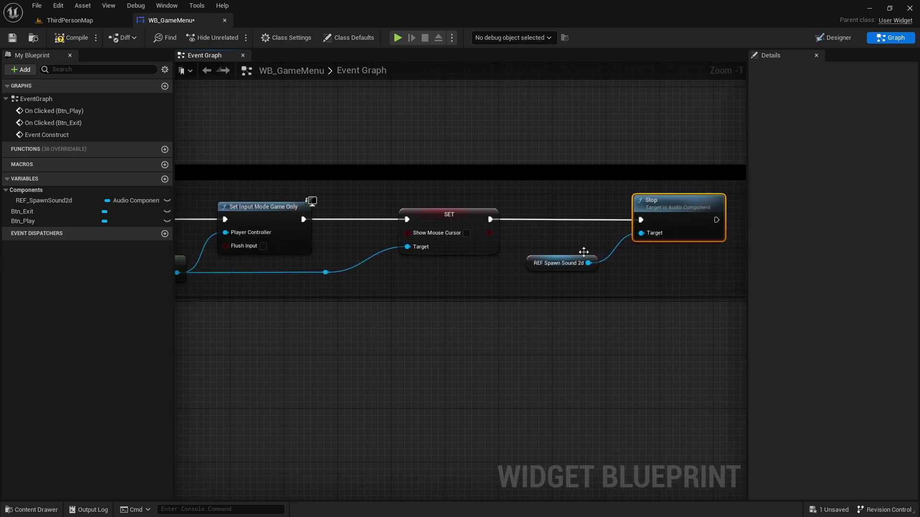
# Save the menu, test-play ThirdPersonMap and confirm Play hides the menu and spawns the character
pyautogui.click(12, 38)
pyautogui.click(70, 20)
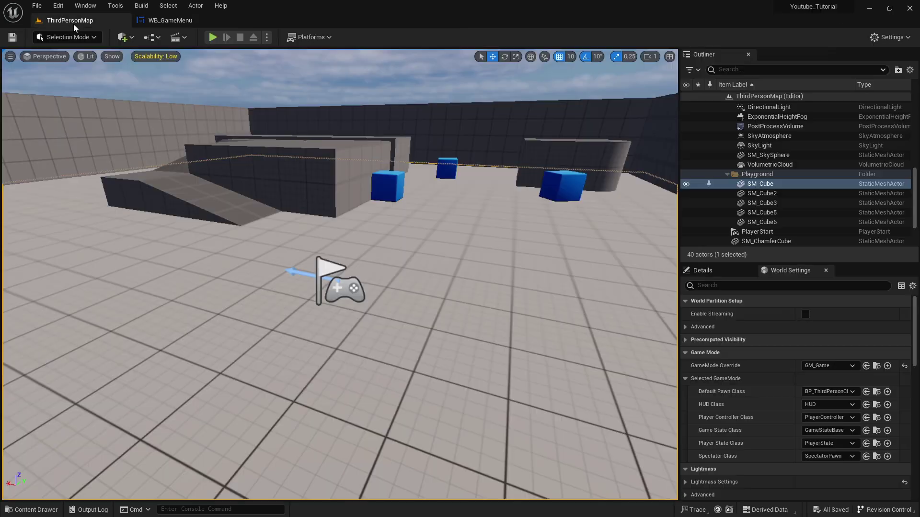
pyautogui.click(213, 37)
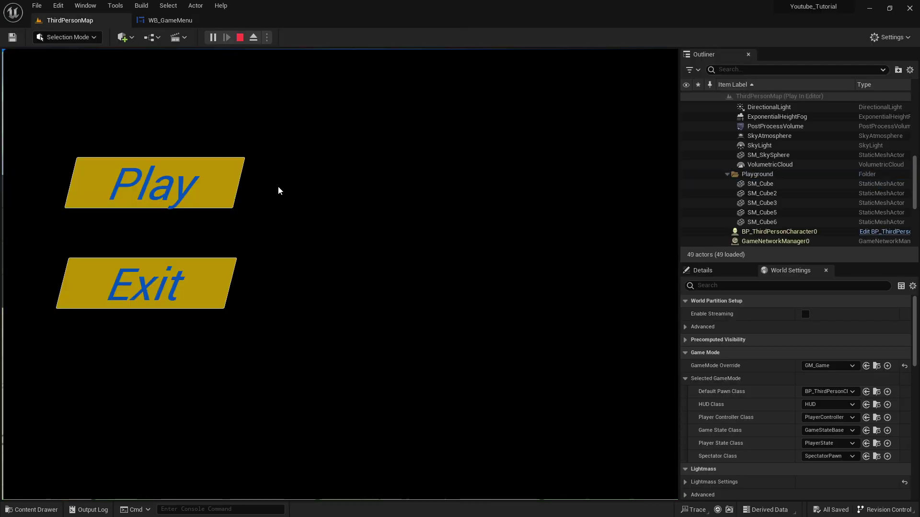
pyautogui.click(208, 182)
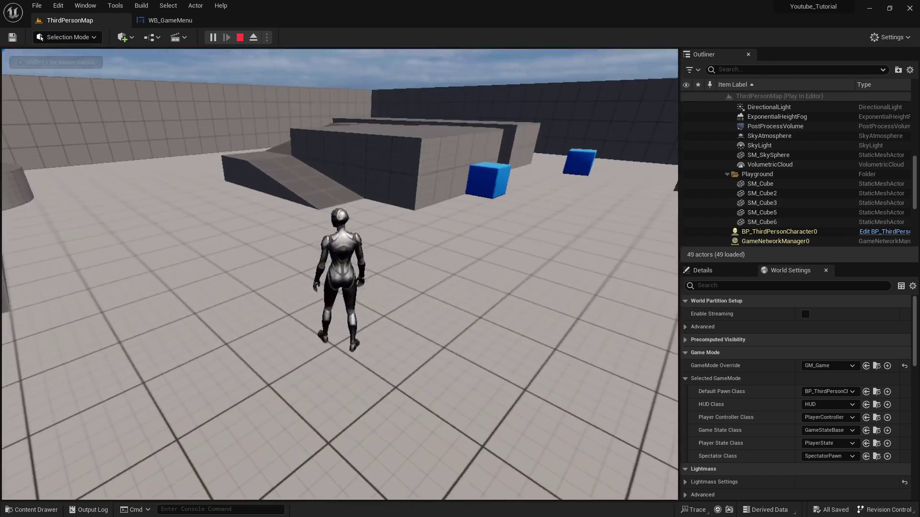
pyautogui.press('super')
pyautogui.press('super')
# Stop the test run and move the Adding Sound group slightly lower in the graph
pyautogui.click(241, 37)
pyautogui.click(170, 20)
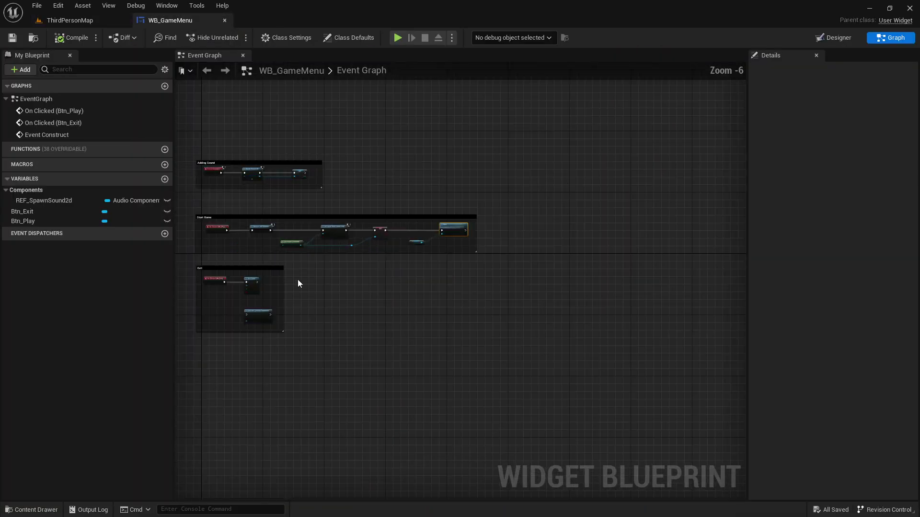
pyautogui.moveTo(297, 279)
pyautogui.mouseDown(button='right')
pyautogui.moveTo(456, 229)
pyautogui.moveTo(459, 279)
pyautogui.mouseUp(button='right')
pyautogui.scroll(3, 486, 207)
pyautogui.moveTo(287, 155); pyautogui.dragTo(638, 260)
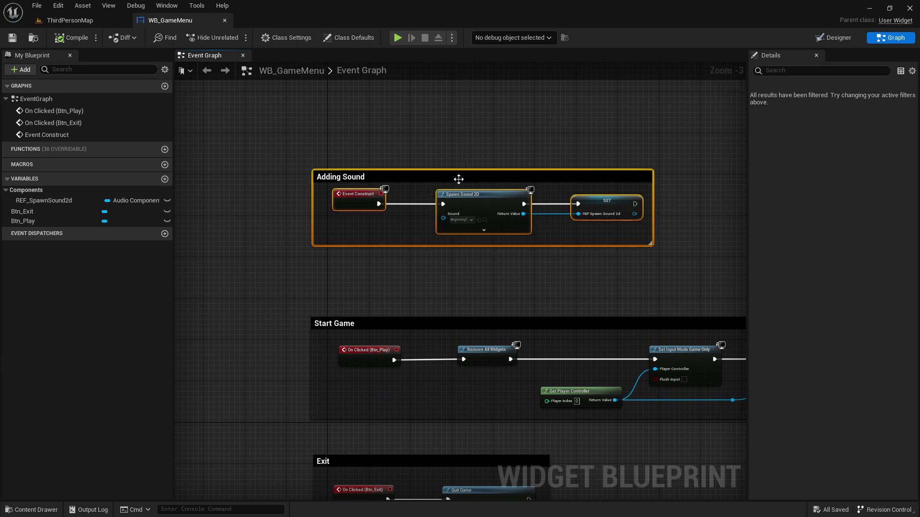
pyautogui.moveTo(459, 178); pyautogui.dragTo(462, 195)
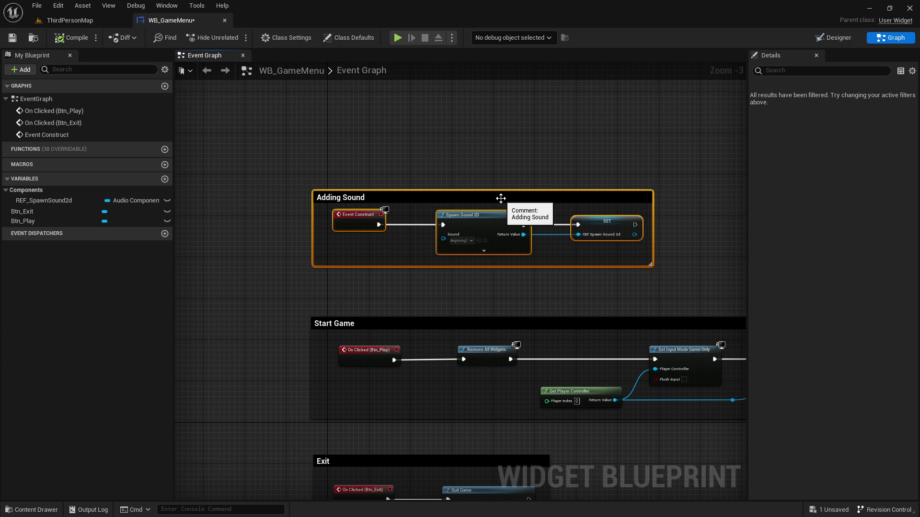
# Extend the Adding Sound comment upward, then compile and save the blueprint
pyautogui.moveTo(651, 182); pyautogui.dragTo(527, 161, button='right')
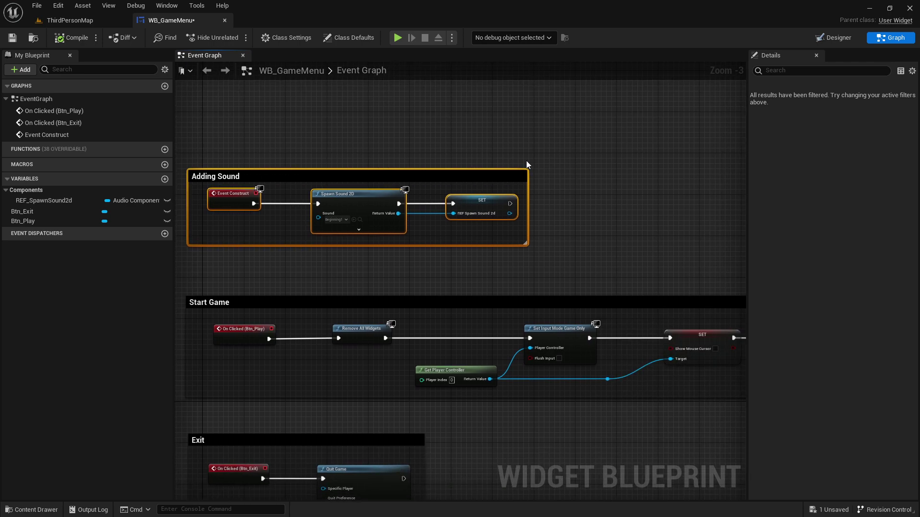
pyautogui.moveTo(544, 214); pyautogui.dragTo(488, 228, button='right')
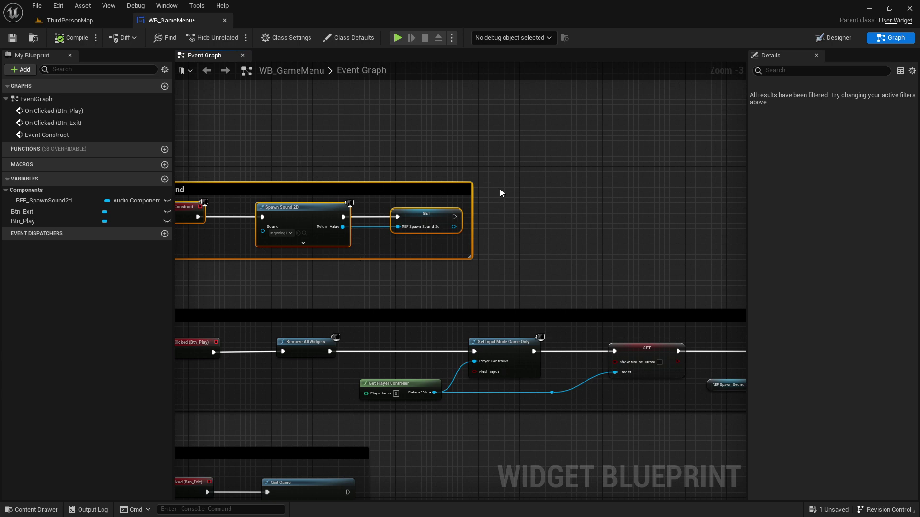
pyautogui.scroll(-3, 501, 193)
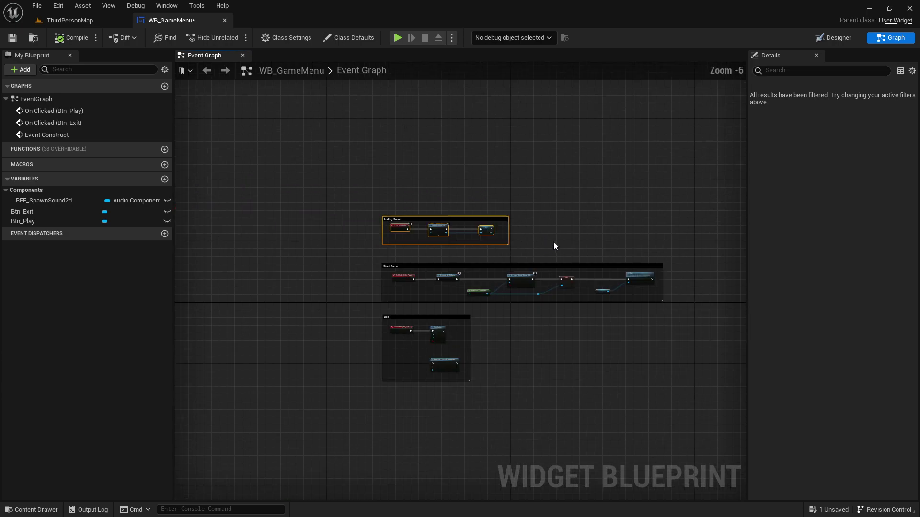
pyautogui.scroll(1, 561, 244)
pyautogui.scroll(1, 524, 237)
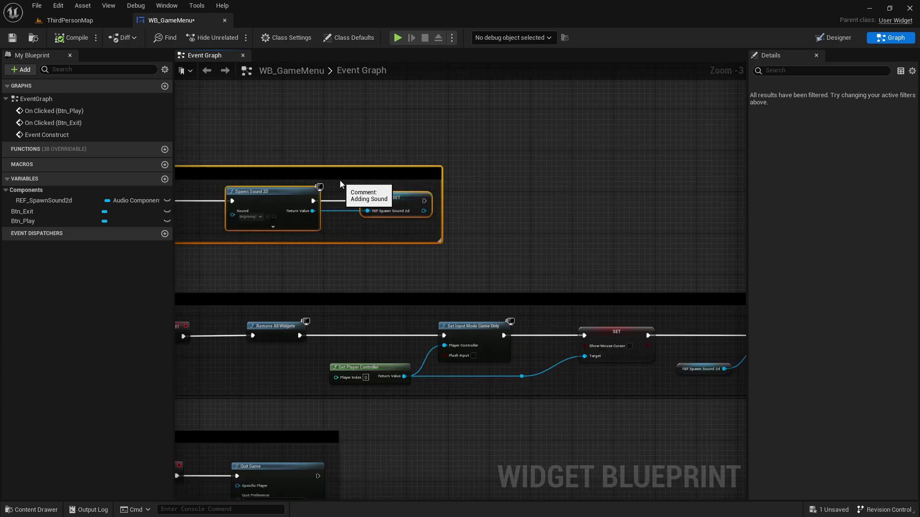
pyautogui.scroll(1, 361, 268)
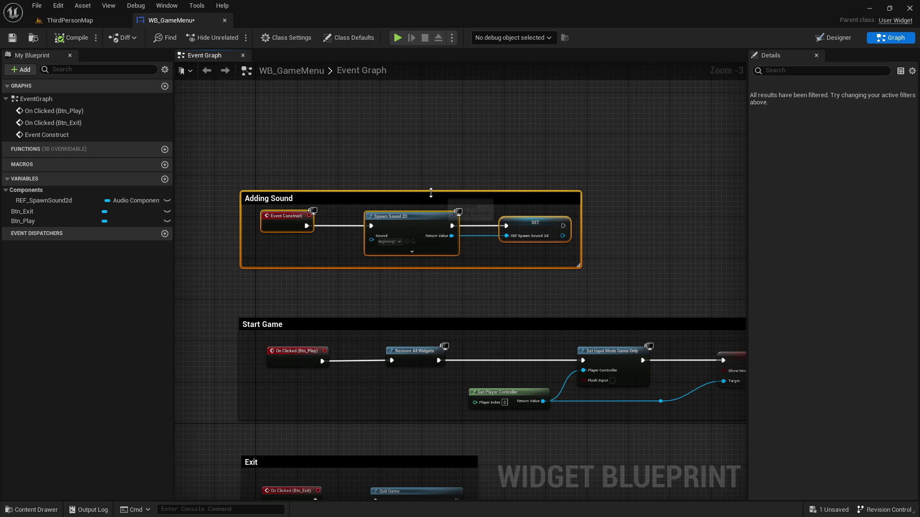
pyautogui.moveTo(390, 194); pyautogui.dragTo(390, 188)
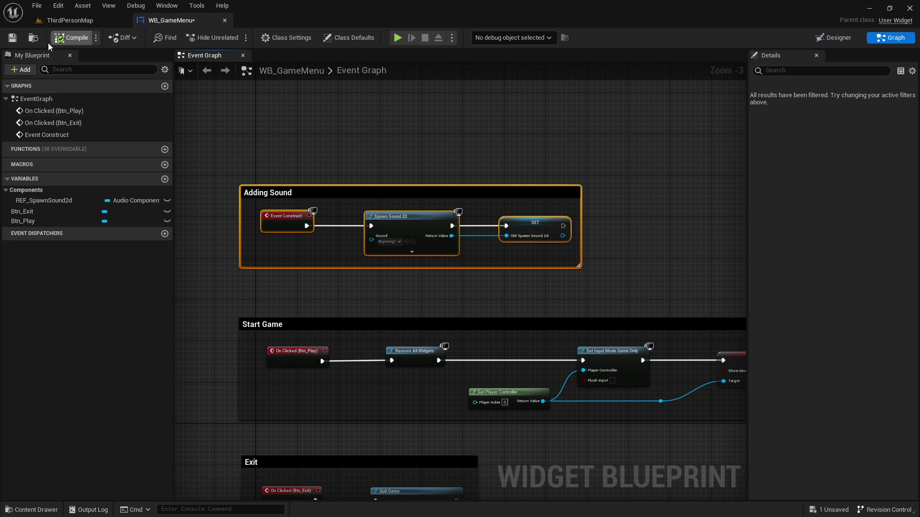
pyautogui.click(13, 37)
pyautogui.scroll(-2, 524, 261)
pyautogui.scroll(2, 523, 275)
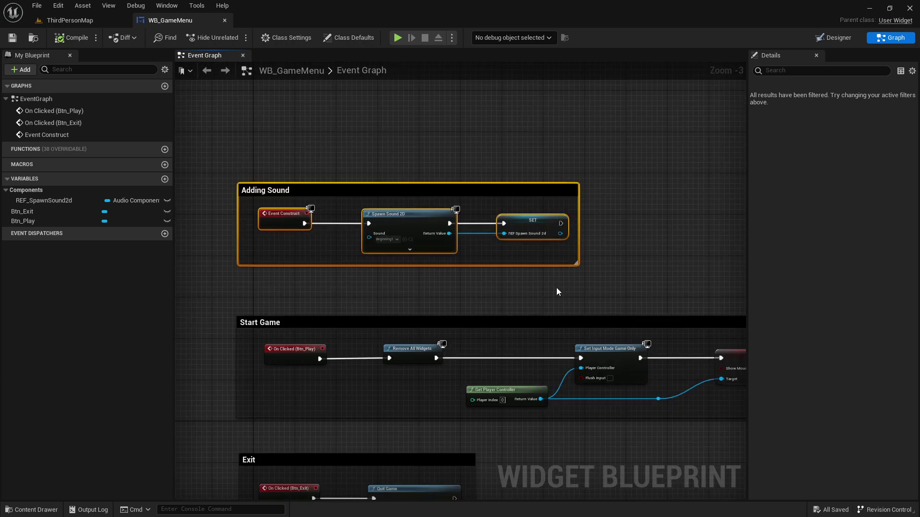
pyautogui.scroll(-2, 568, 290)
pyautogui.scroll(3, 573, 294)
pyautogui.scroll(1, 573, 295)
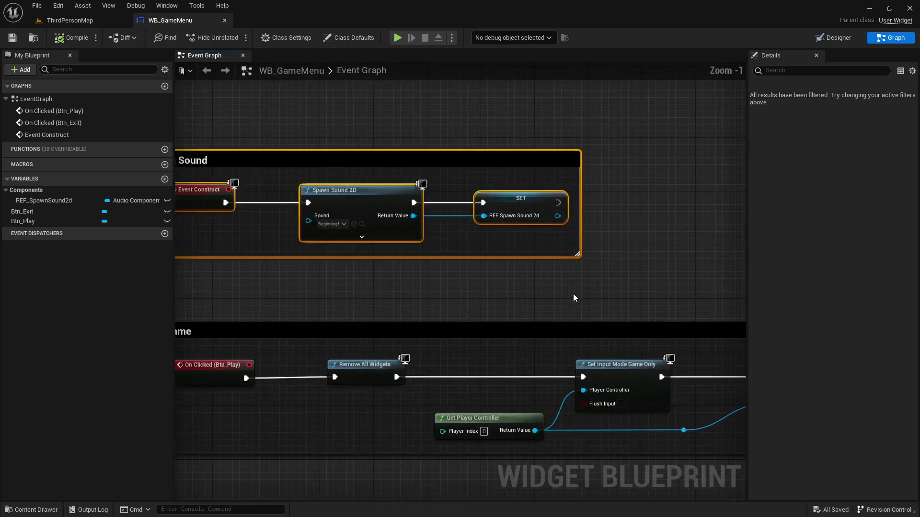
pyautogui.scroll(-1, 567, 294)
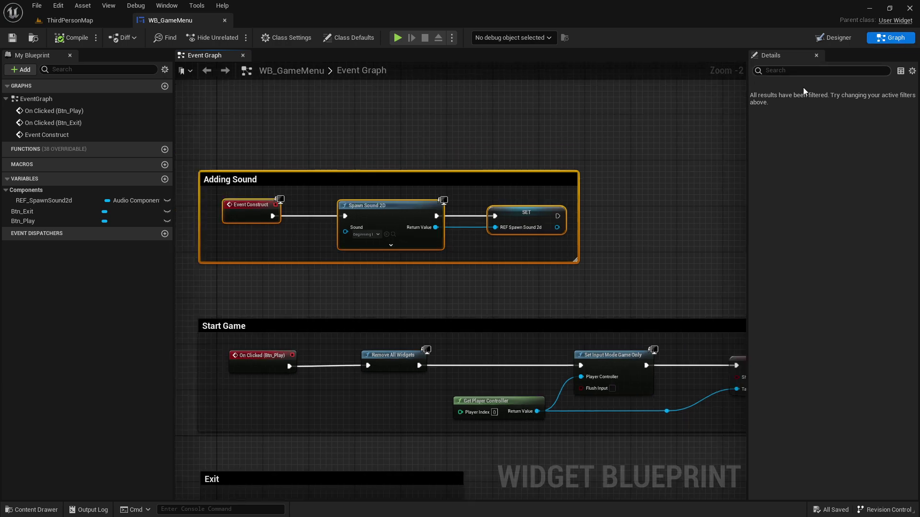
# Switch WB_GameMenu to the Designer layout showing the Play and Exit buttons
pyautogui.click(838, 37)
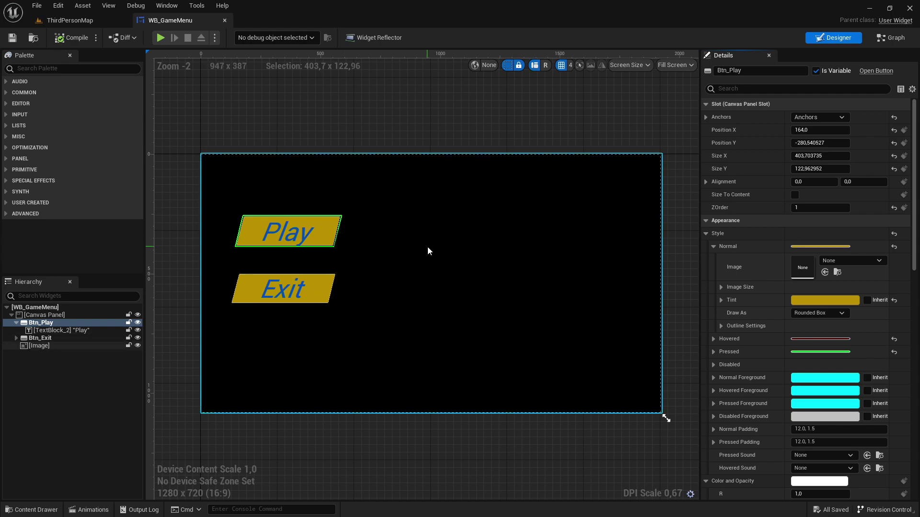
# Return to the event graph and select the Adding Sound comment group
pyautogui.click(894, 37)
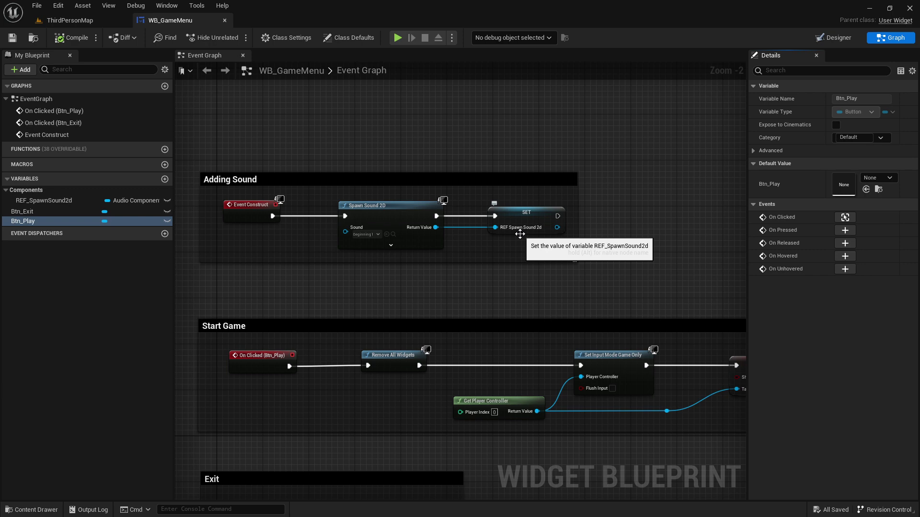
pyautogui.scroll(3, 366, 173)
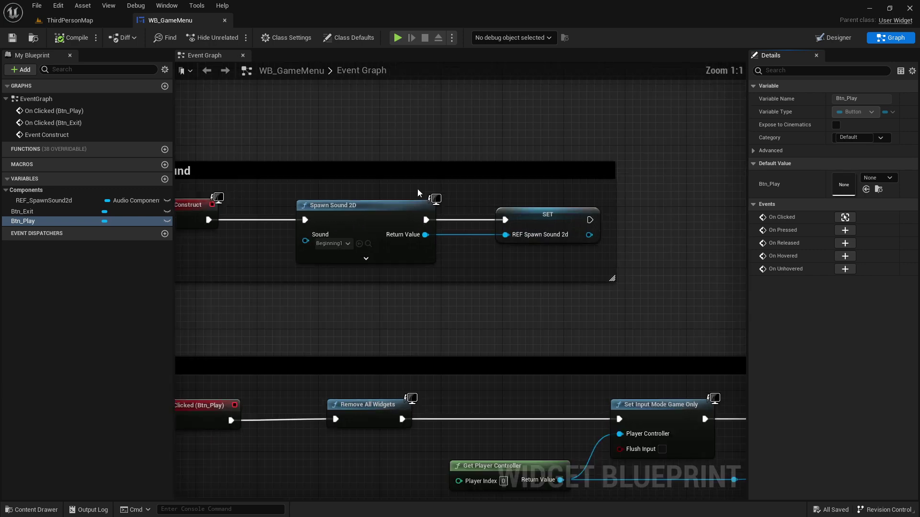
pyautogui.scroll(-3, 371, 153)
pyautogui.moveTo(366, 164); pyautogui.dragTo(468, 186, button='right')
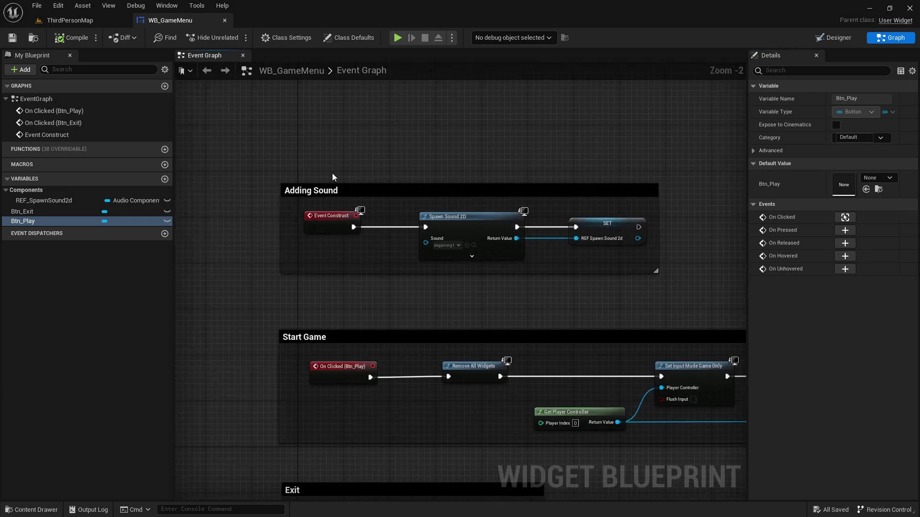
pyautogui.click(293, 194)
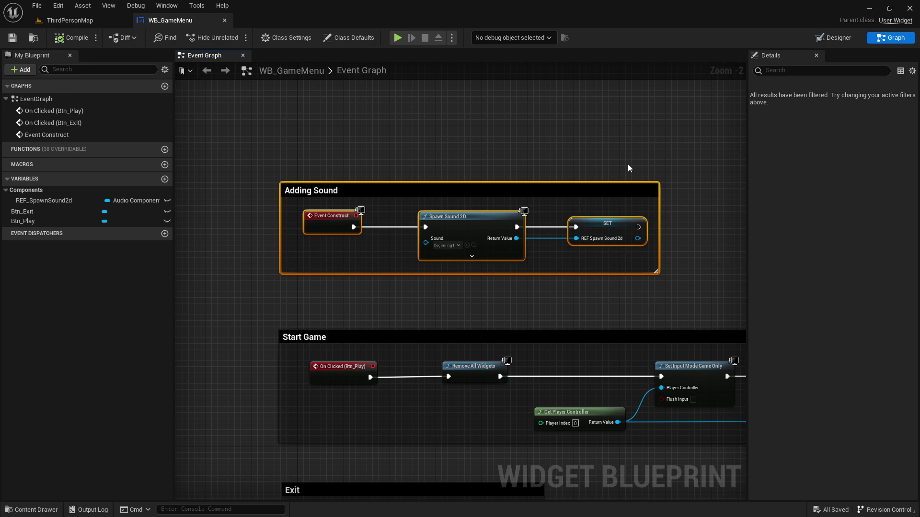
pyautogui.click(833, 38)
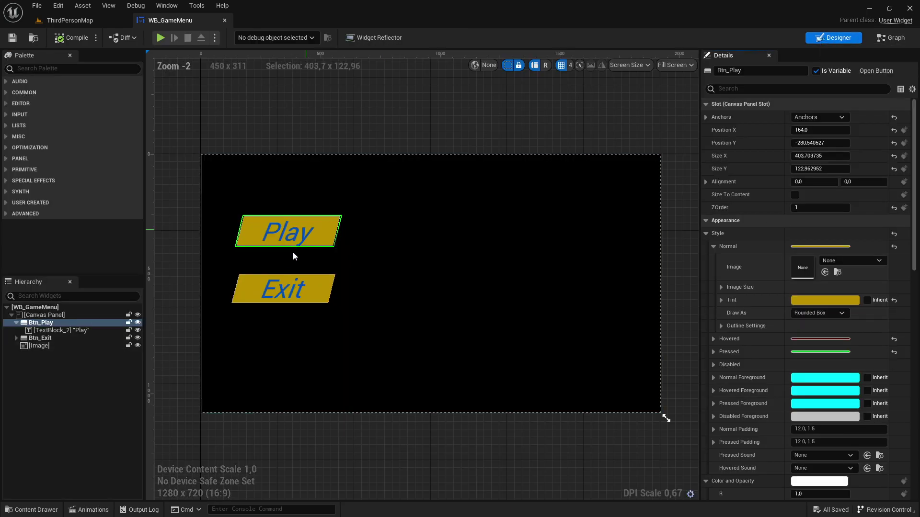
pyautogui.click(891, 38)
pyautogui.scroll(-4, 504, 208)
pyautogui.scroll(1, 608, 256)
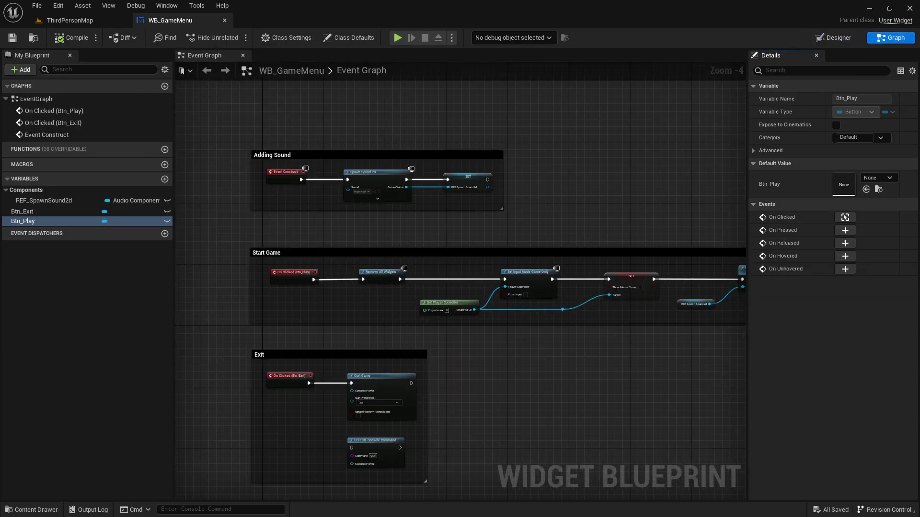
pyautogui.scroll(1, 477, 213)
pyautogui.moveTo(477, 212); pyautogui.dragTo(531, 217, button='right')
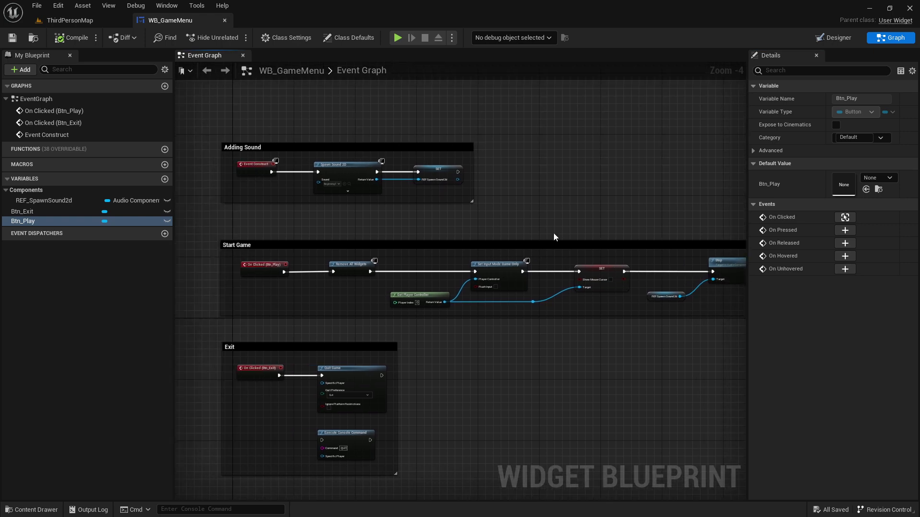
pyautogui.scroll(-1, 538, 229)
pyautogui.scroll(-1, 537, 230)
# Bring WB_MainMenuMobile's graph forward and select its lower save/load node groups
pyautogui.hotkey('alt', 'Tab')
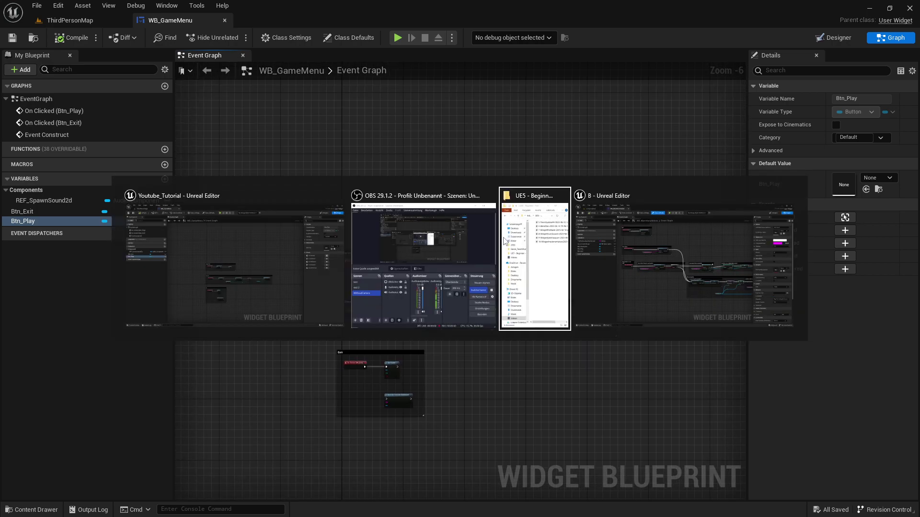
pyautogui.hotkey('alt', 'Tab')
pyautogui.scroll(-1, 501, 239)
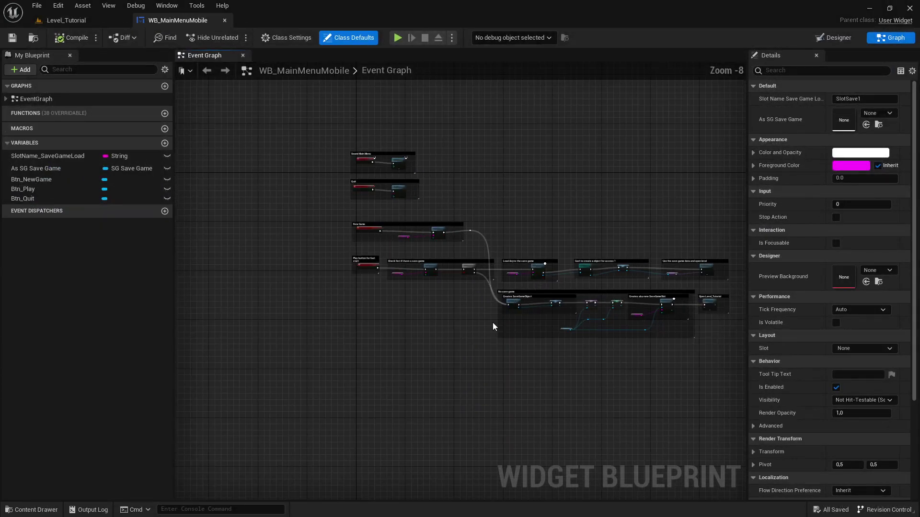
pyautogui.scroll(-1, 494, 322)
pyautogui.moveTo(499, 328); pyautogui.dragTo(472, 316, button='right')
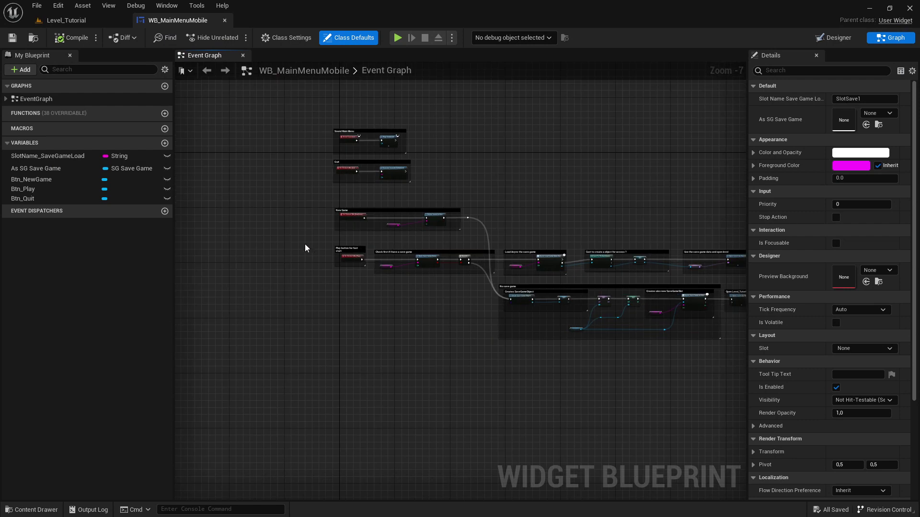
pyautogui.moveTo(316, 247); pyautogui.dragTo(654, 397)
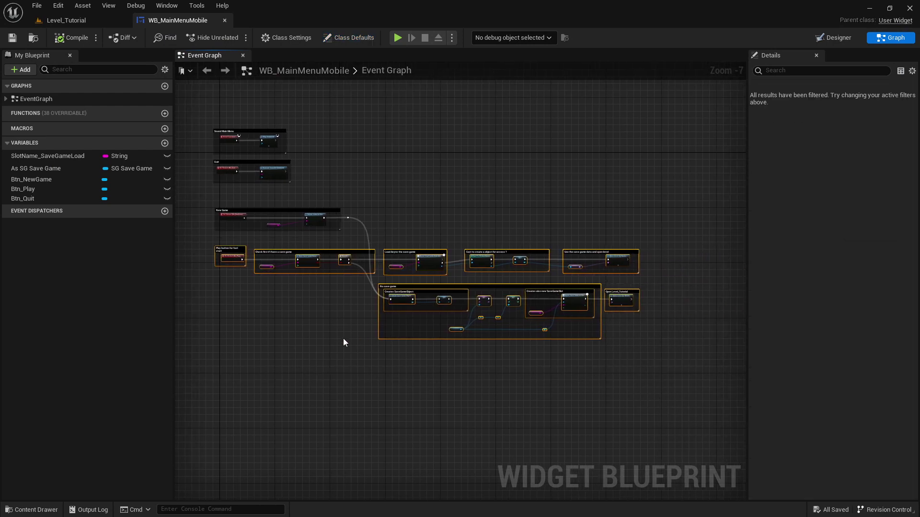
pyautogui.scroll(1, 338, 343)
pyautogui.moveTo(343, 339); pyautogui.dragTo(426, 307, button='right')
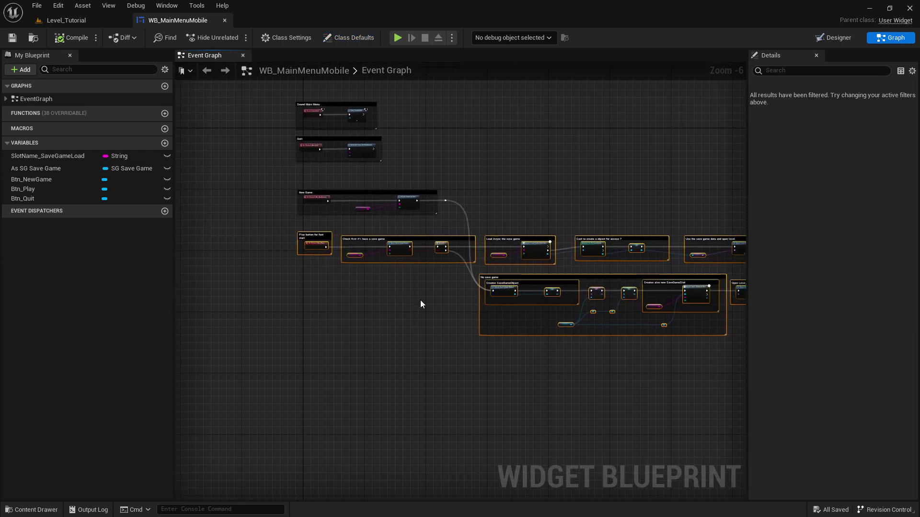
pyautogui.scroll(1, 444, 335)
pyautogui.moveTo(466, 338)
pyautogui.mouseDown(button='right')
pyautogui.moveTo(350, 325)
pyautogui.moveTo(434, 359)
pyautogui.mouseUp(button='right')
pyautogui.scroll(-1, 351, 327)
# Select all save/load groups plus the New Game group, then minimize to reach WB_GameMenu
pyautogui.moveTo(264, 251); pyautogui.dragTo(523, 332)
pyautogui.moveTo(588, 351); pyautogui.dragTo(645, 403)
pyautogui.moveTo(529, 408); pyautogui.dragTo(495, 384, button='right')
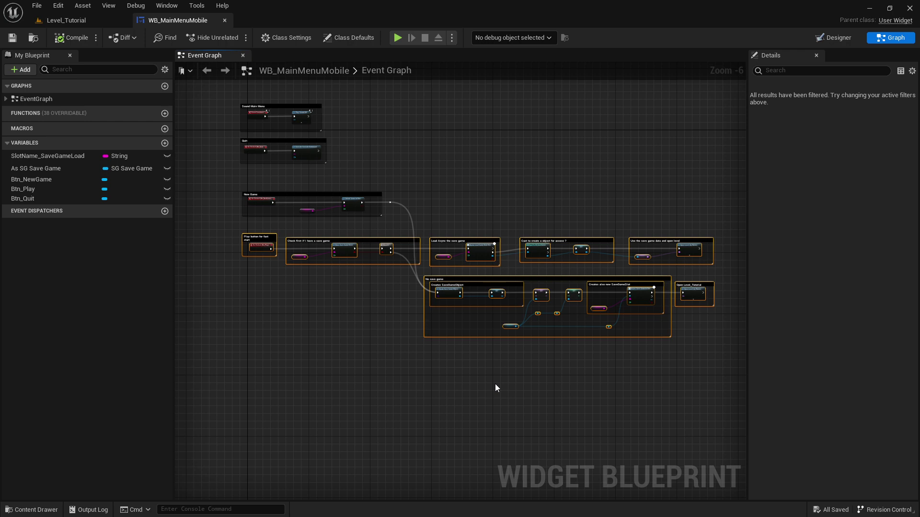
pyautogui.keyDown('shift'); pyautogui.click(265, 201); pyautogui.keyUp('shift')
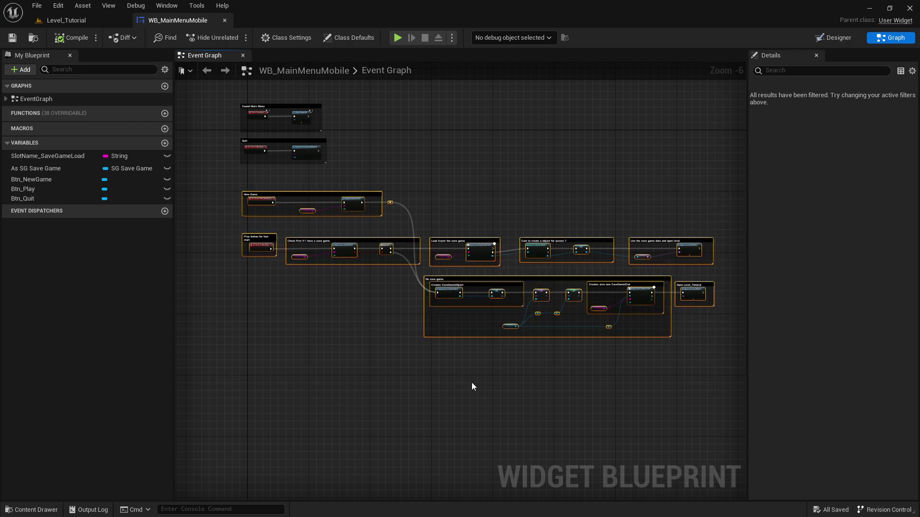
pyautogui.click(871, 8)
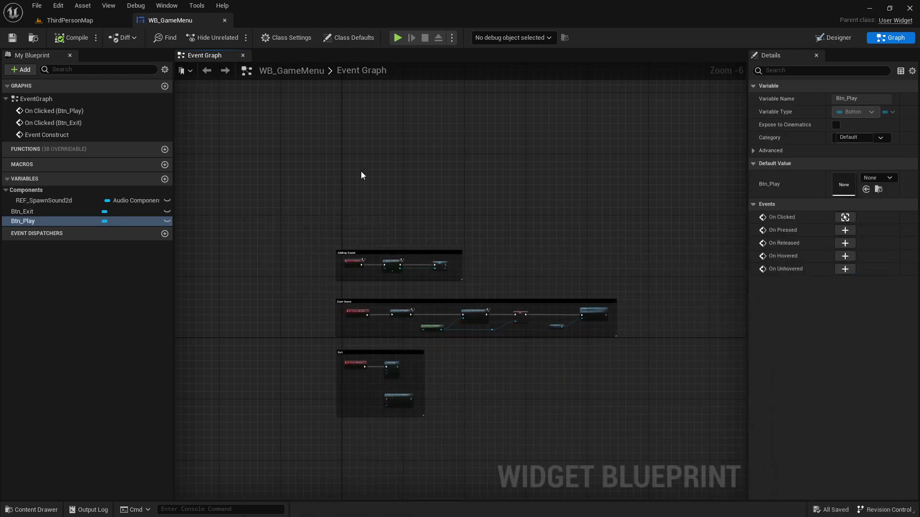
# Paste the New Game and save/load groups into WB_GameMenu above the existing comment boxes
pyautogui.moveTo(360, 176); pyautogui.dragTo(402, 343, button='right')
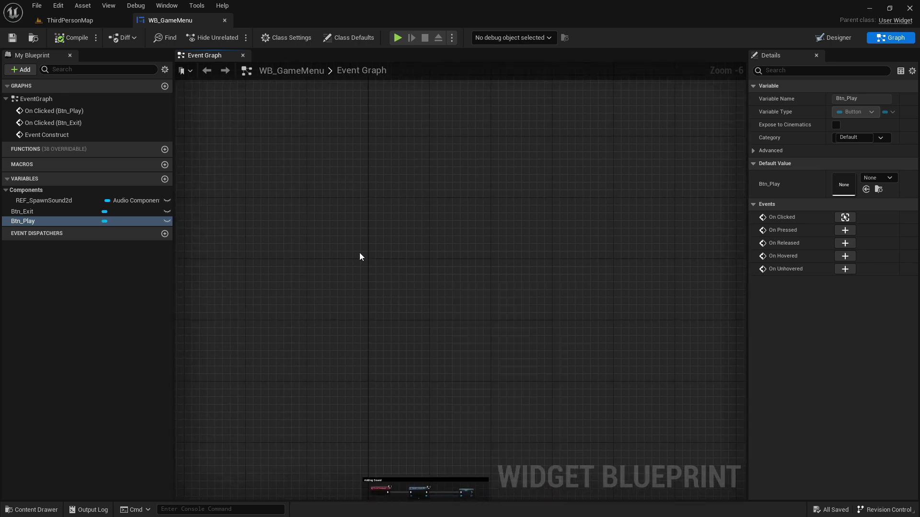
pyautogui.hotkey('ctrl', 'v')
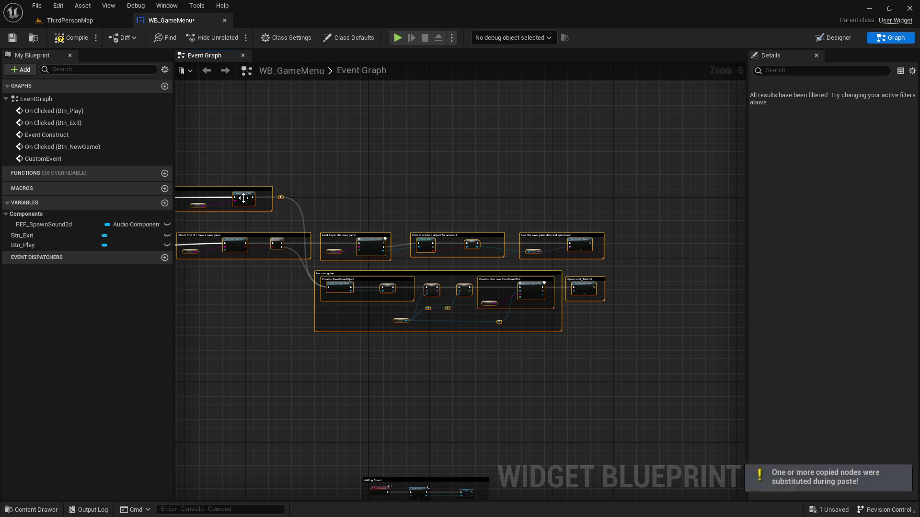
pyautogui.moveTo(213, 190); pyautogui.dragTo(447, 229)
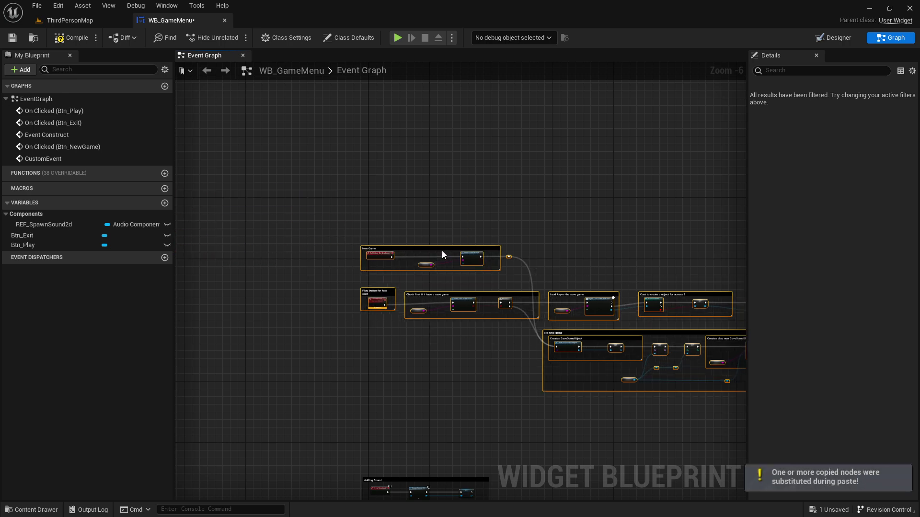
pyautogui.moveTo(442, 250)
pyautogui.mouseDown(button='right')
pyautogui.moveTo(441, 292)
pyautogui.moveTo(442, 271)
pyautogui.mouseUp(button='right')
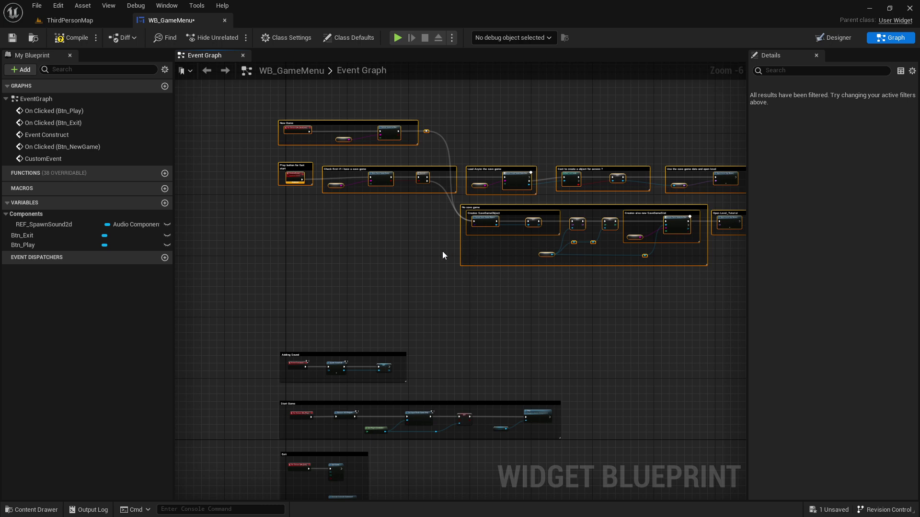
pyautogui.scroll(-2, 439, 249)
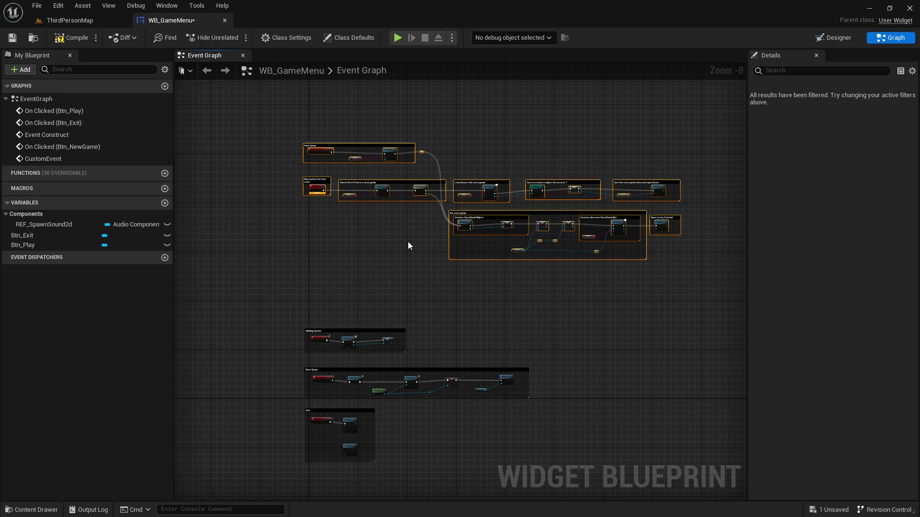
pyautogui.scroll(1, 408, 241)
pyautogui.scroll(1, 408, 242)
pyautogui.scroll(1, 403, 246)
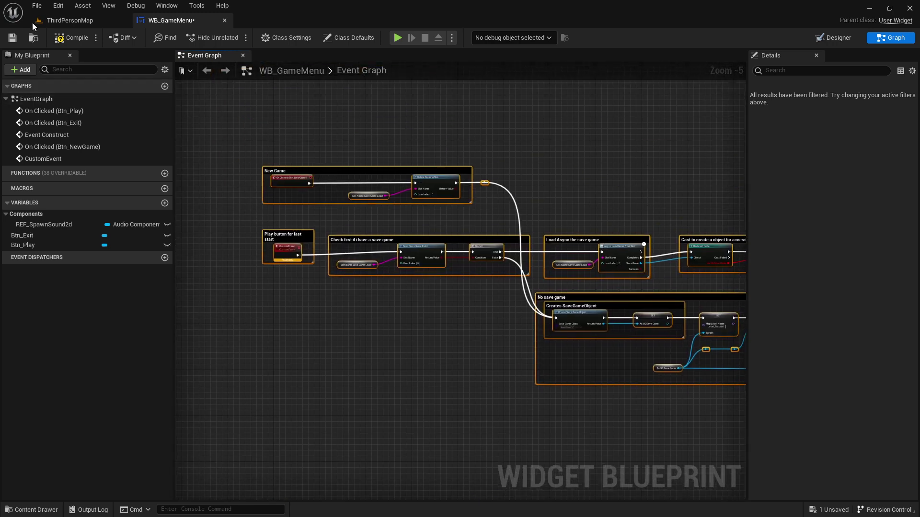
# Compile, create the missing SlotName_SaveGameLoad variable from the erroring node, and recompile
pyautogui.click(78, 38)
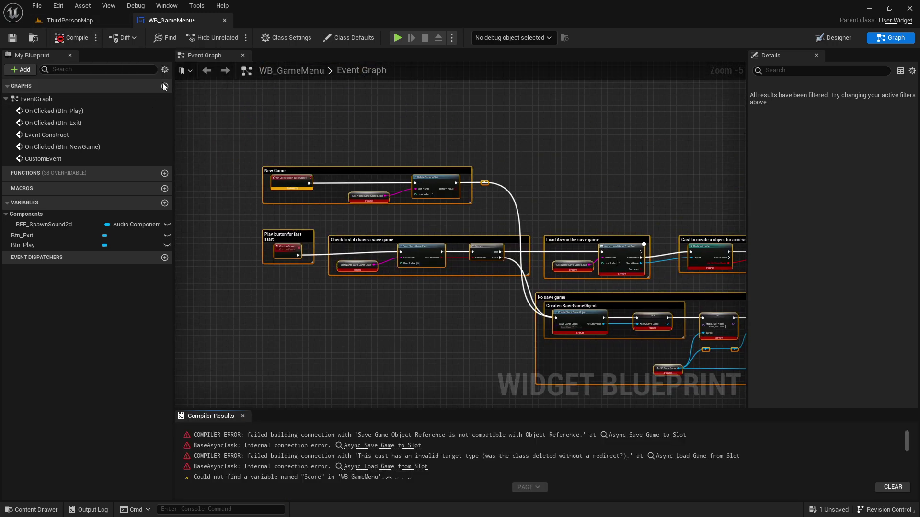
pyautogui.scroll(-1, 494, 254)
pyautogui.scroll(-1, 494, 255)
pyautogui.scroll(-1, 494, 254)
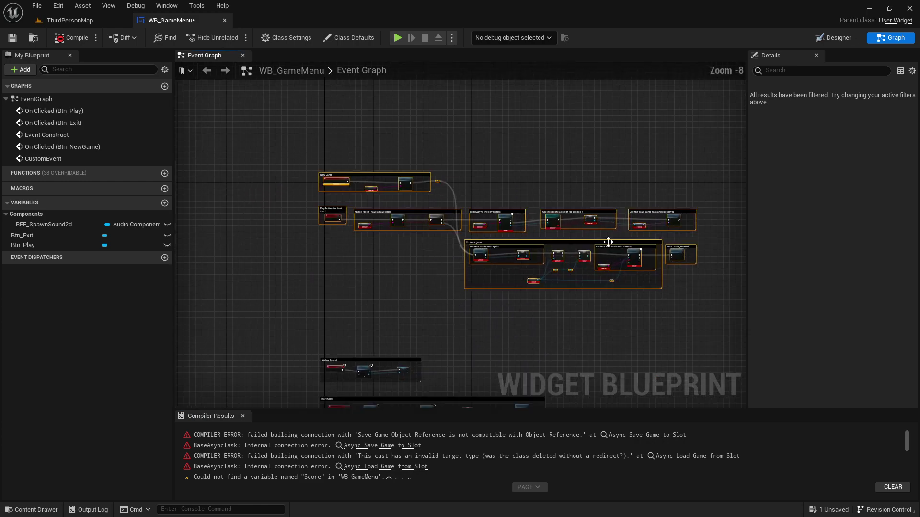
pyautogui.scroll(3, 366, 256)
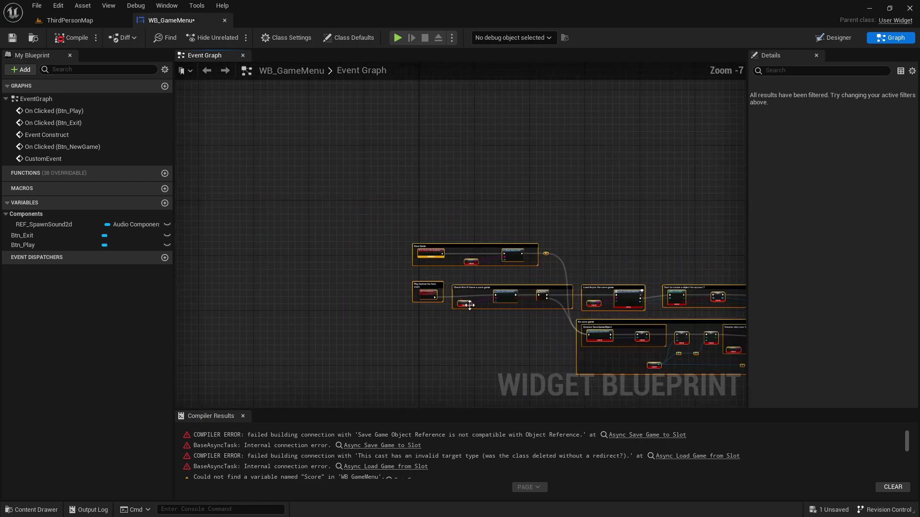
pyautogui.scroll(3, 366, 256)
pyautogui.click(489, 159)
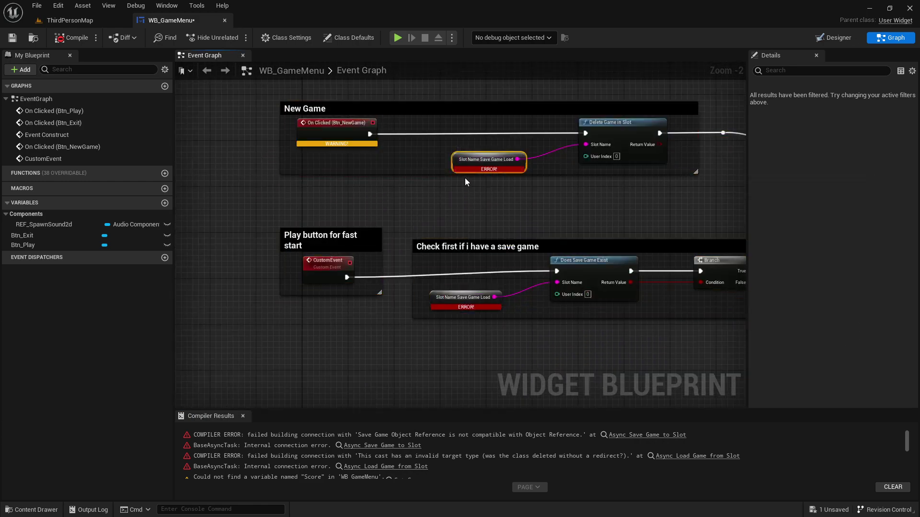
pyautogui.rightClick(496, 170)
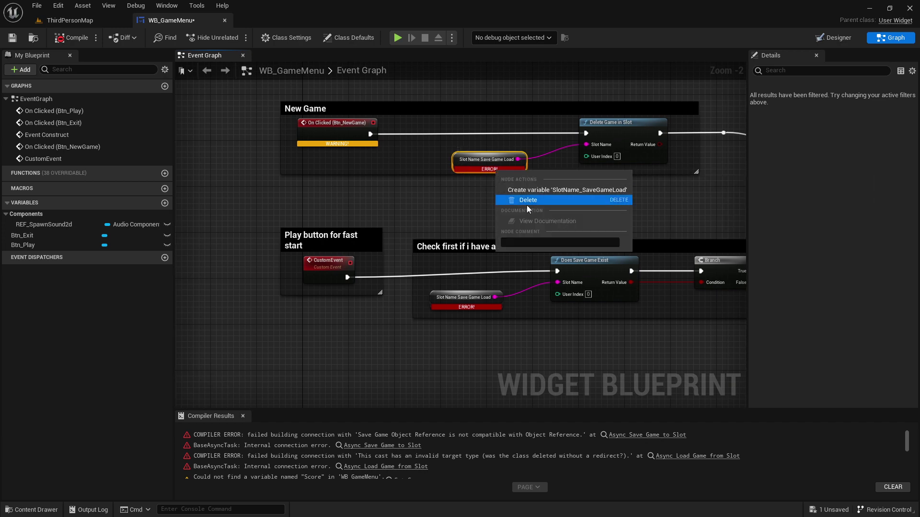
pyautogui.click(566, 191)
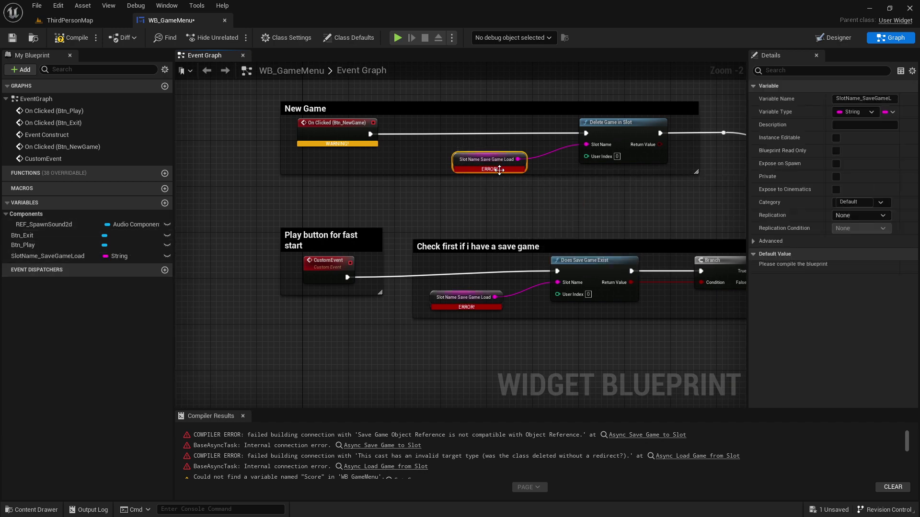
pyautogui.click(72, 37)
# Review the pasted save game nodes, then start deleting the SlotName_SaveGameLoad variable
pyautogui.moveTo(488, 169); pyautogui.dragTo(239, 193, button='right')
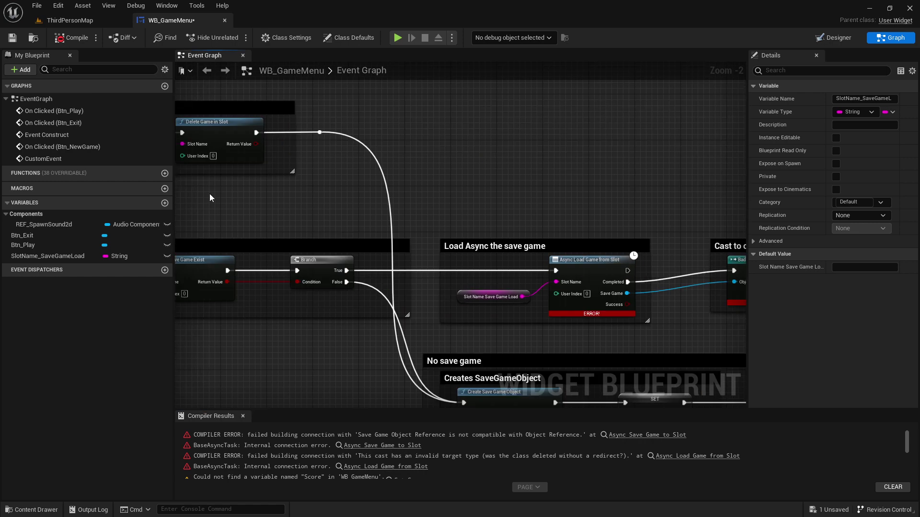
pyautogui.moveTo(559, 233); pyautogui.dragTo(432, 179, button='right')
pyautogui.moveTo(460, 324)
pyautogui.mouseDown(button='right')
pyautogui.moveTo(438, 253)
pyautogui.moveTo(683, 260)
pyautogui.mouseUp(button='right')
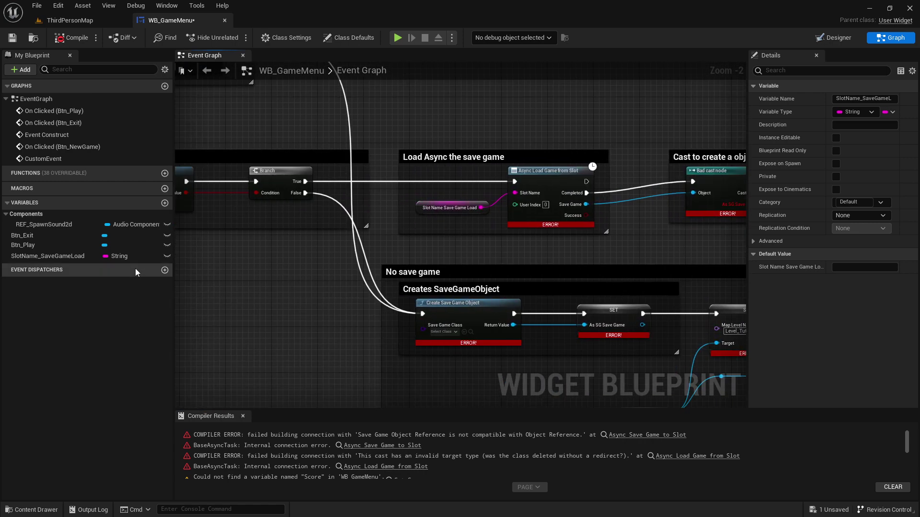
pyautogui.moveTo(277, 262); pyautogui.dragTo(548, 312, button='right')
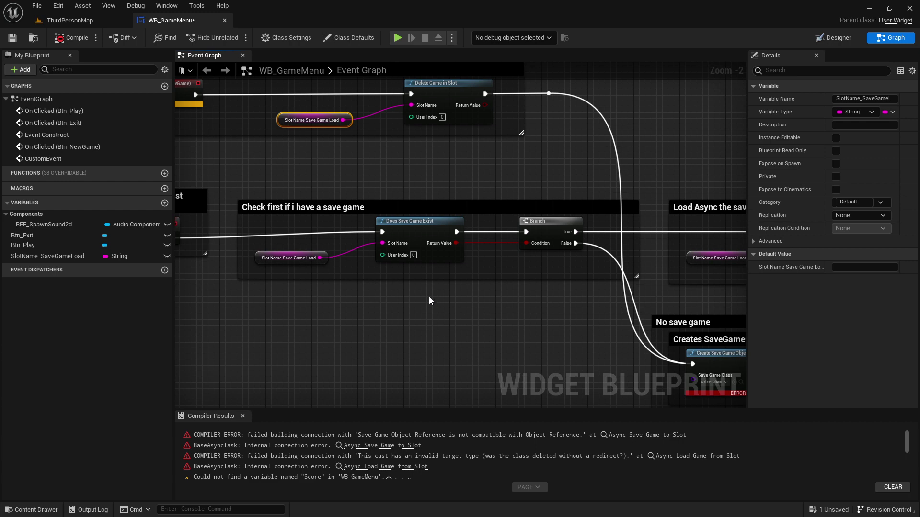
pyautogui.click(47, 256)
pyautogui.press('Delete')
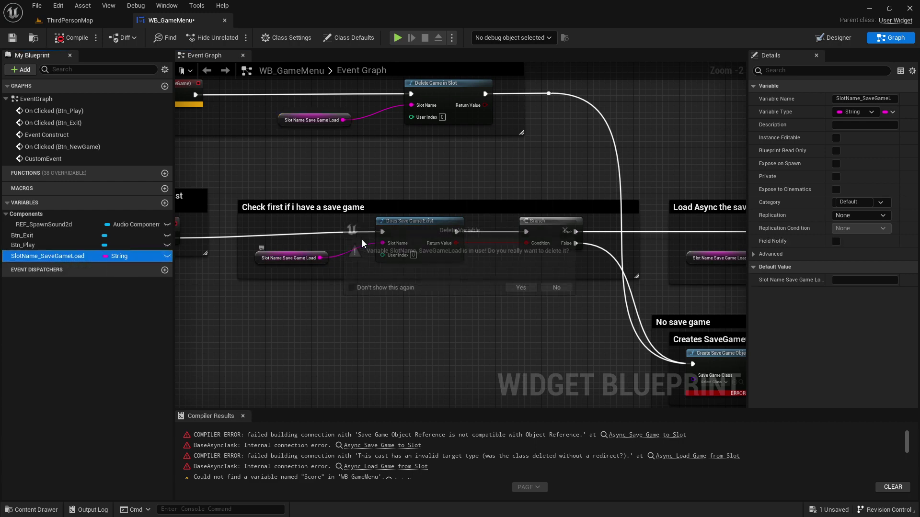
# Confirm removing SlotName_SaveGameLoad and box-select all pasted New Game and save/load groups
pyautogui.click(524, 289)
pyautogui.scroll(-3, 312, 174)
pyautogui.scroll(-2, 481, 274)
pyautogui.moveTo(567, 342)
pyautogui.mouseDown(button='right')
pyautogui.moveTo(425, 232)
pyautogui.moveTo(549, 150)
pyautogui.mouseUp(button='right')
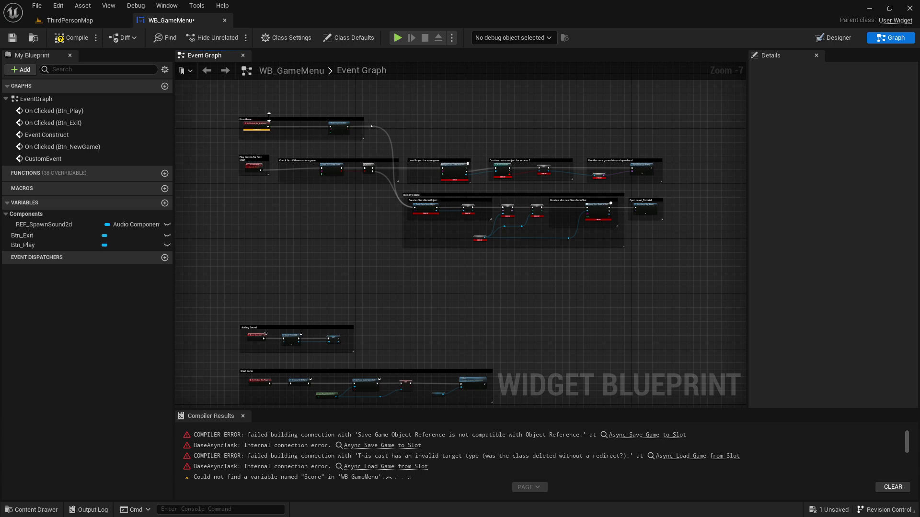
pyautogui.moveTo(264, 113); pyautogui.dragTo(691, 258)
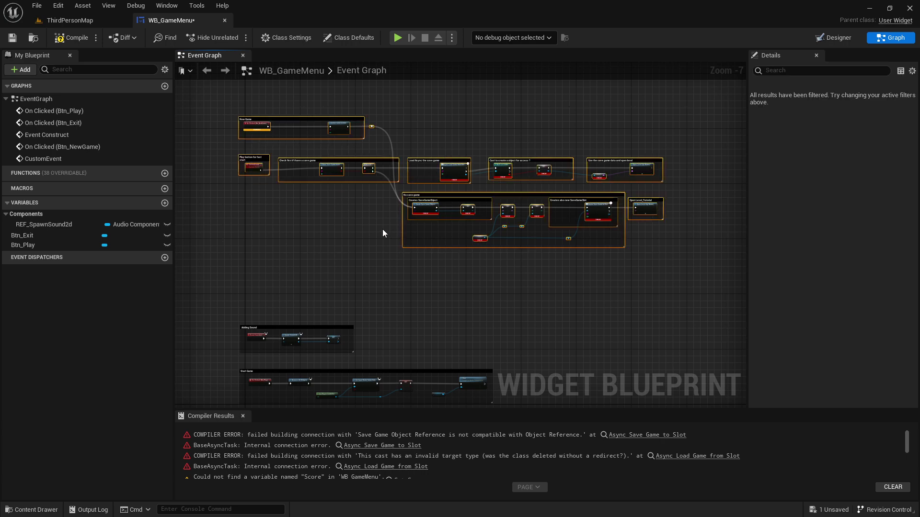
pyautogui.moveTo(383, 230)
pyautogui.mouseDown(button='right')
pyautogui.moveTo(438, 275)
pyautogui.moveTo(395, 206)
pyautogui.moveTo(431, 230)
pyautogui.moveTo(442, 219)
pyautogui.moveTo(501, 272)
pyautogui.mouseUp(button='right')
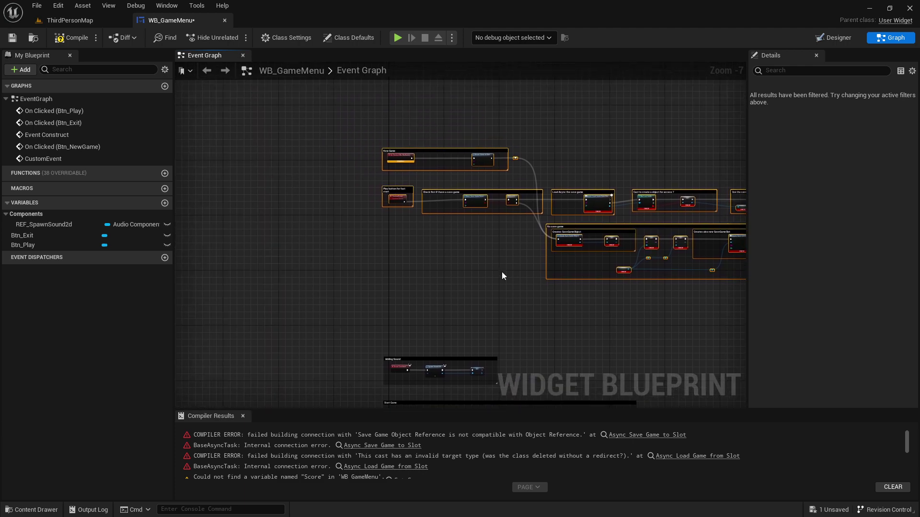
pyautogui.scroll(1, 502, 275)
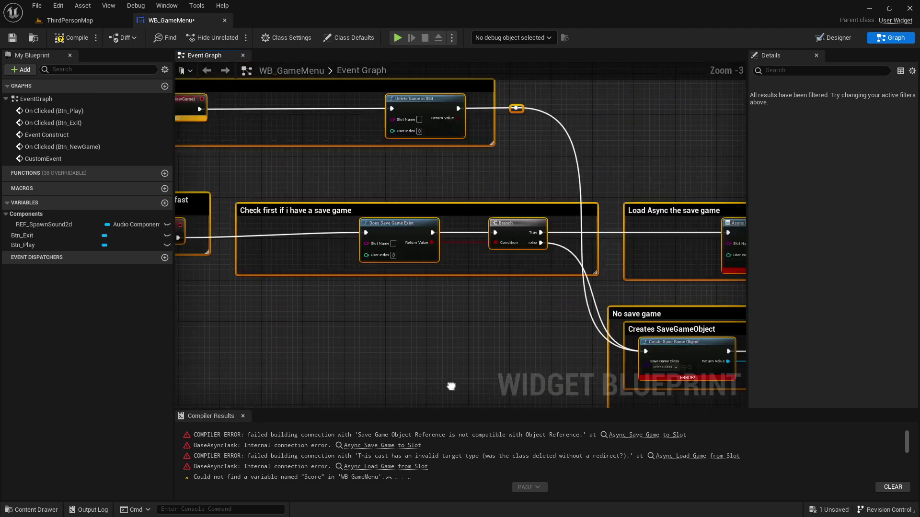
pyautogui.scroll(1, 493, 255)
pyautogui.moveTo(525, 256)
pyautogui.mouseDown(button='right')
pyautogui.moveTo(517, 266)
pyautogui.moveTo(395, 262)
pyautogui.mouseUp(button='right')
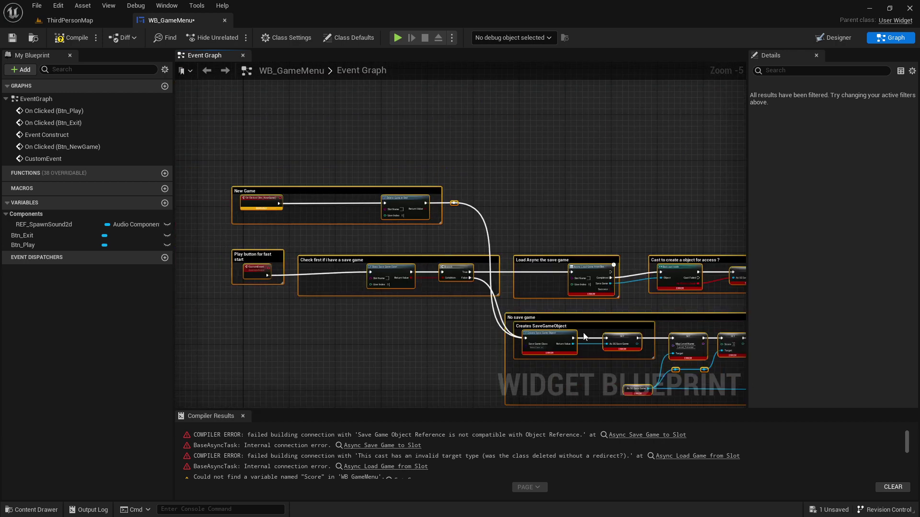
pyautogui.moveTo(413, 338); pyautogui.dragTo(345, 289, button='right')
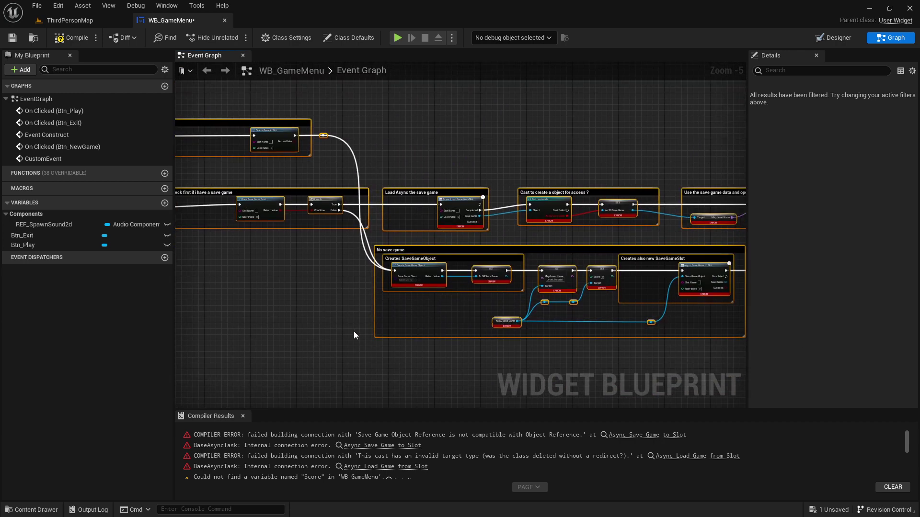
# Delete the selected pasted nodes, save WB_GameMenu and switch to the ThirdPersonMap level
pyautogui.press('Delete')
pyautogui.scroll(-3, 444, 307)
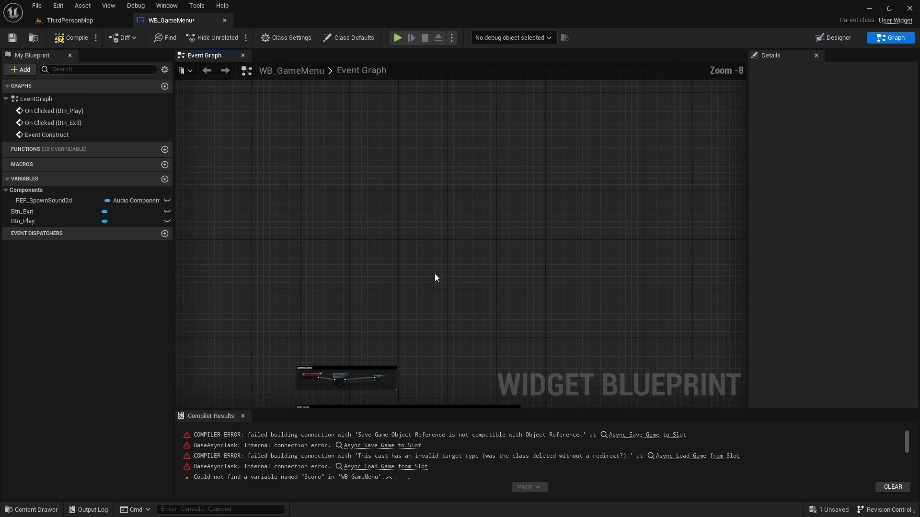
pyautogui.click(72, 38)
pyautogui.click(11, 37)
pyautogui.moveTo(379, 301); pyautogui.dragTo(402, 205, button='right')
pyautogui.scroll(3, 392, 187)
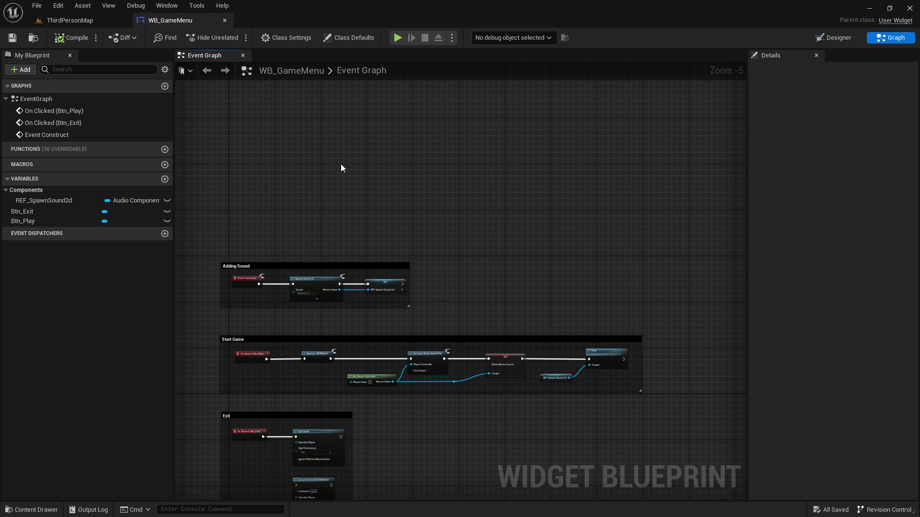
pyautogui.click(70, 21)
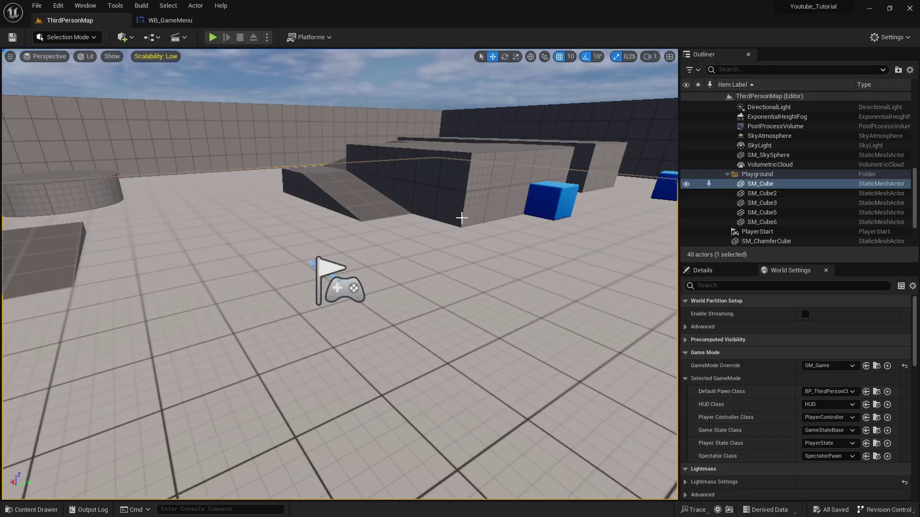